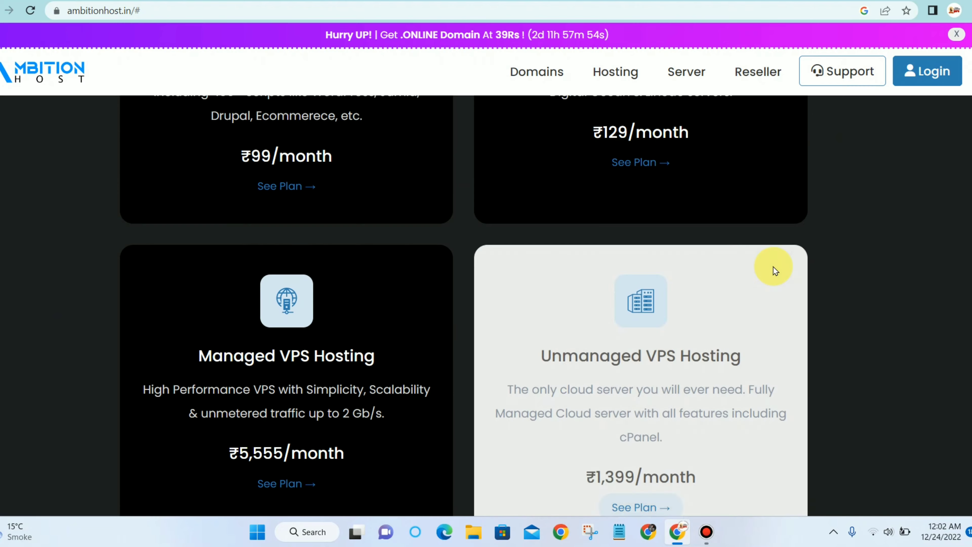
Browse the offers and start a domain search from the .Online card.
scroll(773, 266, up, 15)
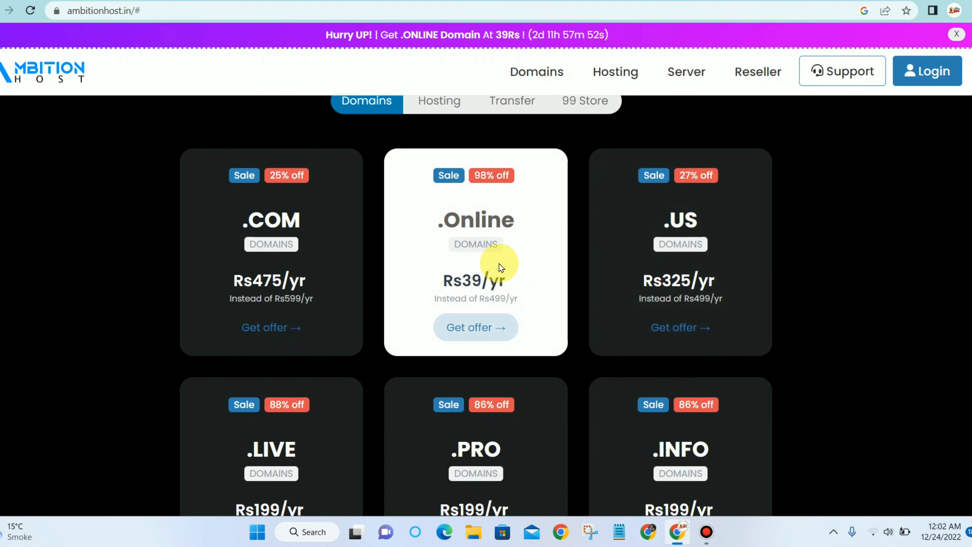
scroll(501, 274, down, 5)
scroll(394, 310, down, 5)
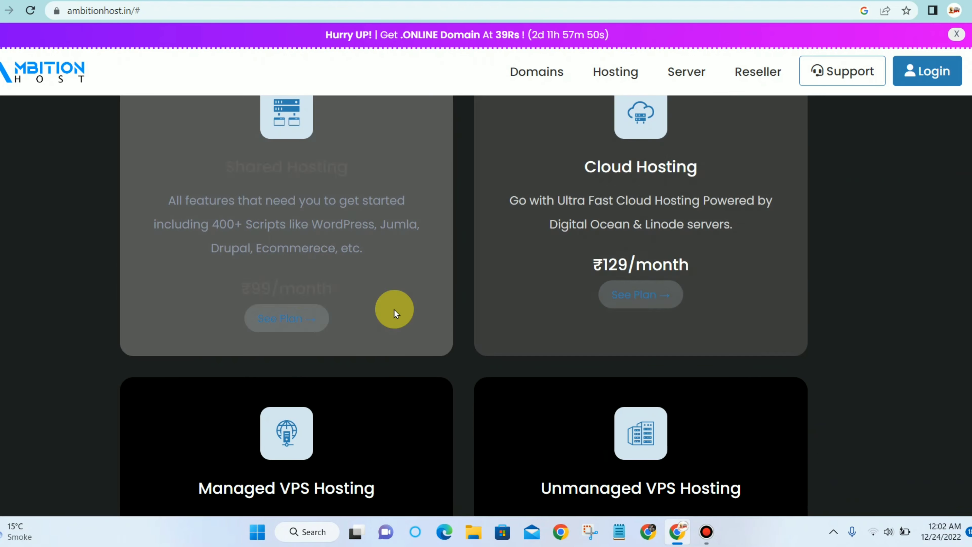
scroll(304, 293, up, 3)
scroll(311, 308, down, 3)
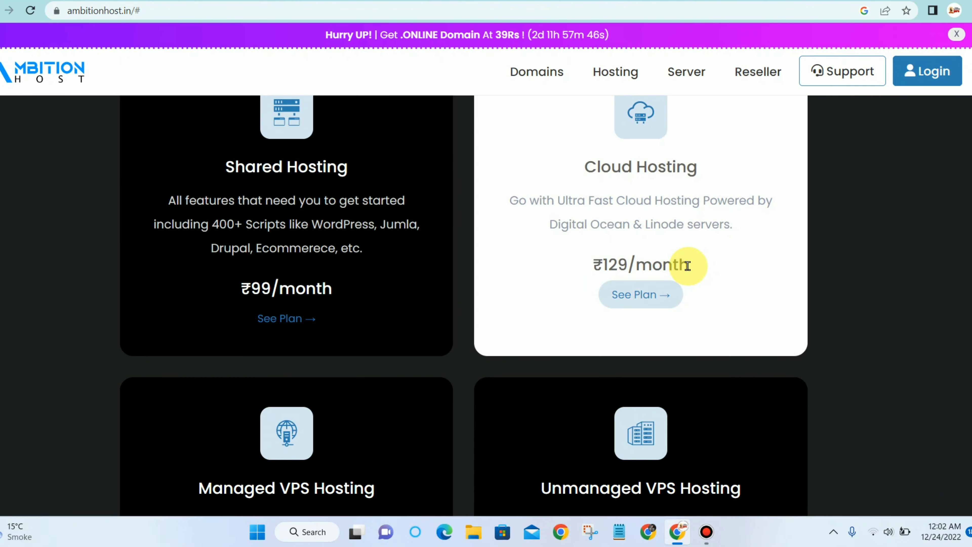
scroll(683, 344, down, 5)
scroll(442, 304, up, 10)
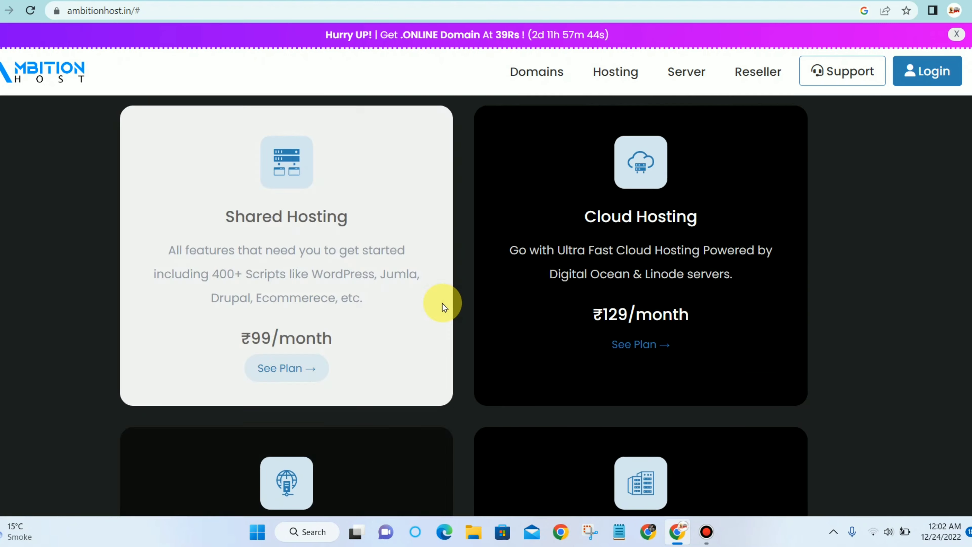
scroll(442, 304, up, 5)
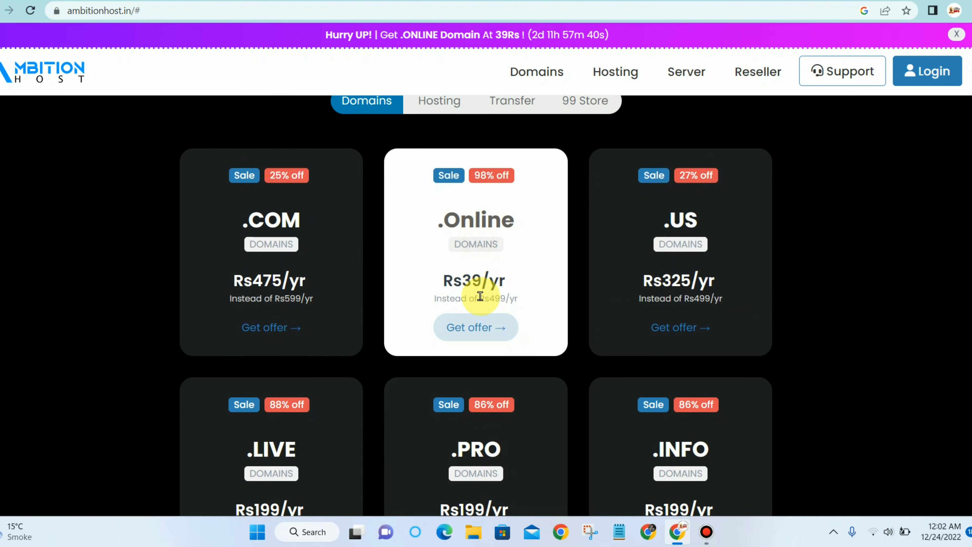
click(482, 328)
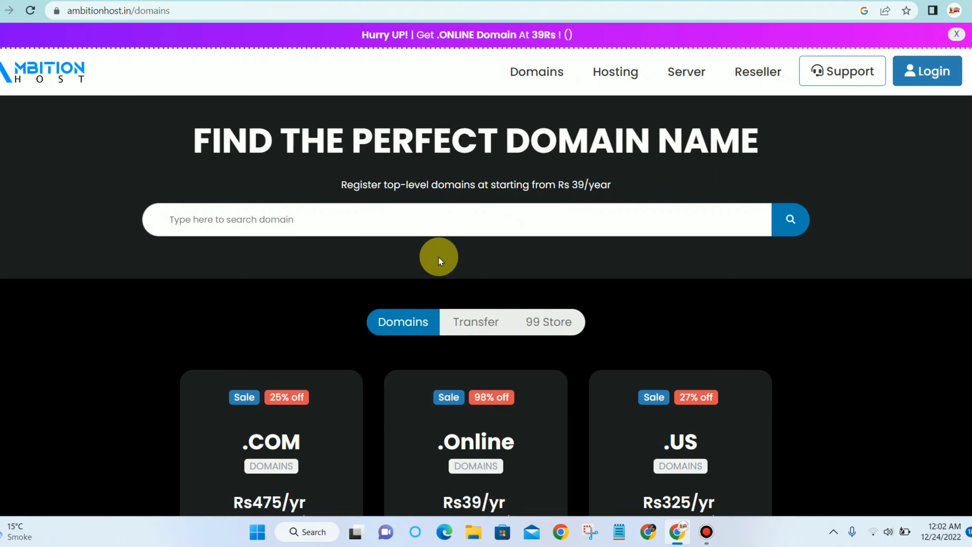
Search for indianupdatesguru.online, filled in from the autofill suggestions.
scroll(439, 257, down, 3)
scroll(485, 258, up, 3)
click(391, 219)
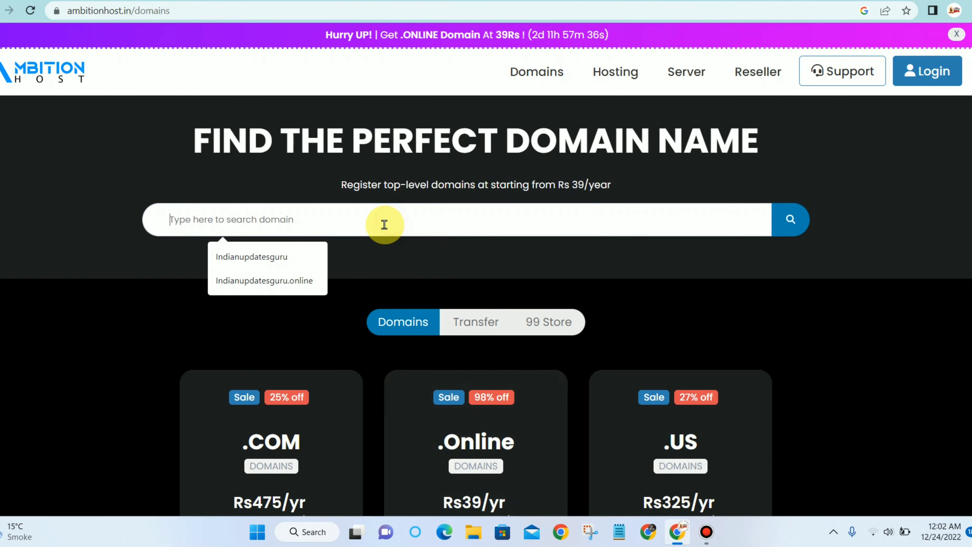
click(319, 278)
click(791, 226)
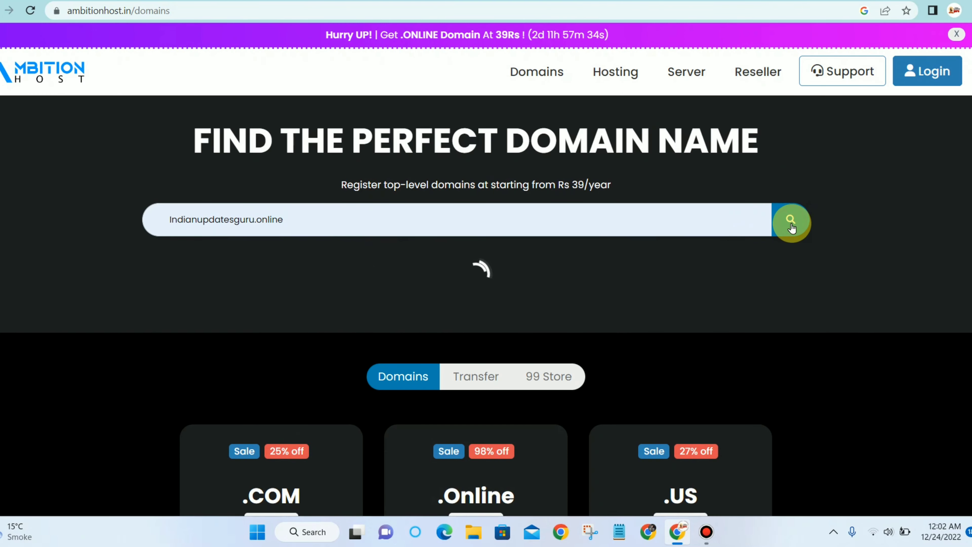
Search indianupdatesguru.online again and add the available domain to the cart.
scroll(788, 245, down, 5)
scroll(788, 245, down, 8)
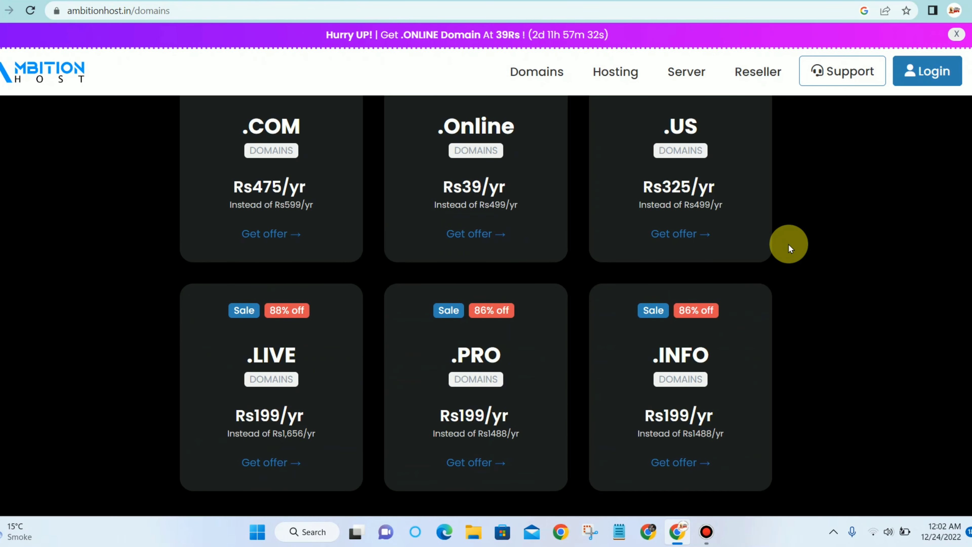
click(490, 168)
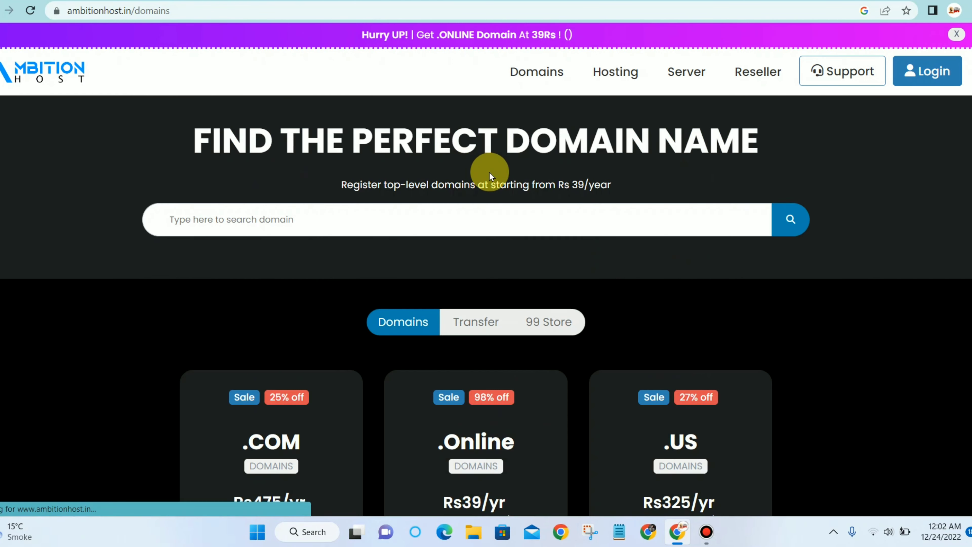
click(495, 208)
click(286, 283)
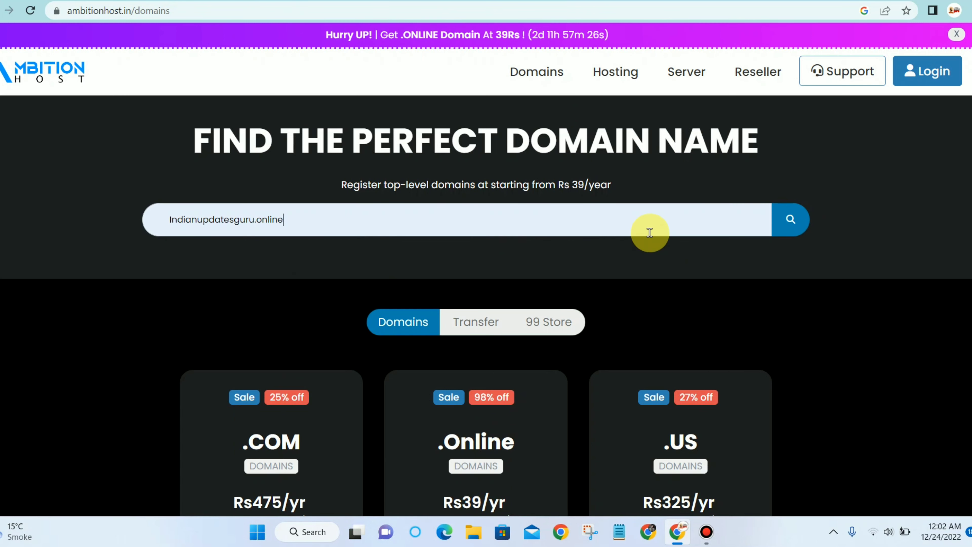
click(781, 222)
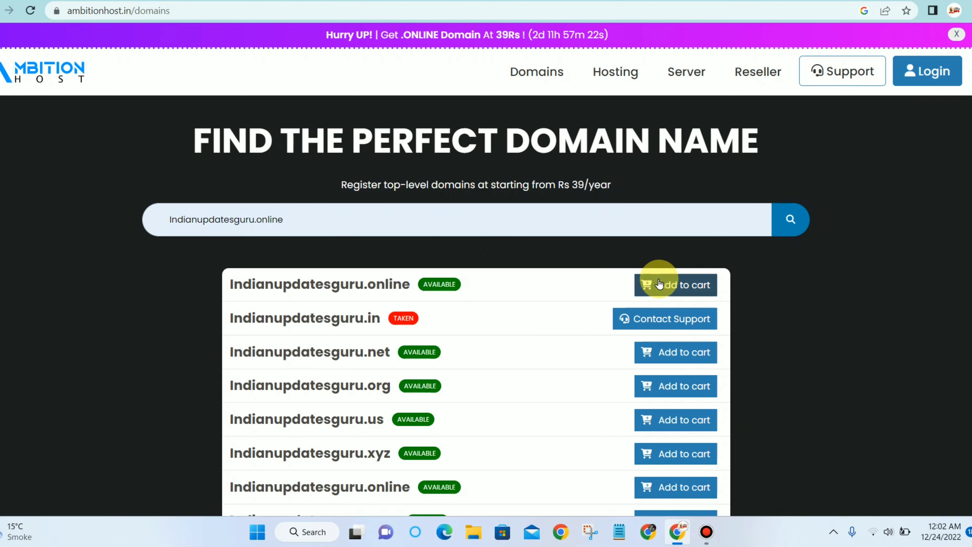
click(640, 283)
Add indianupdatesguru.online to the cart at ₹39.00.
scroll(443, 292, down, 5)
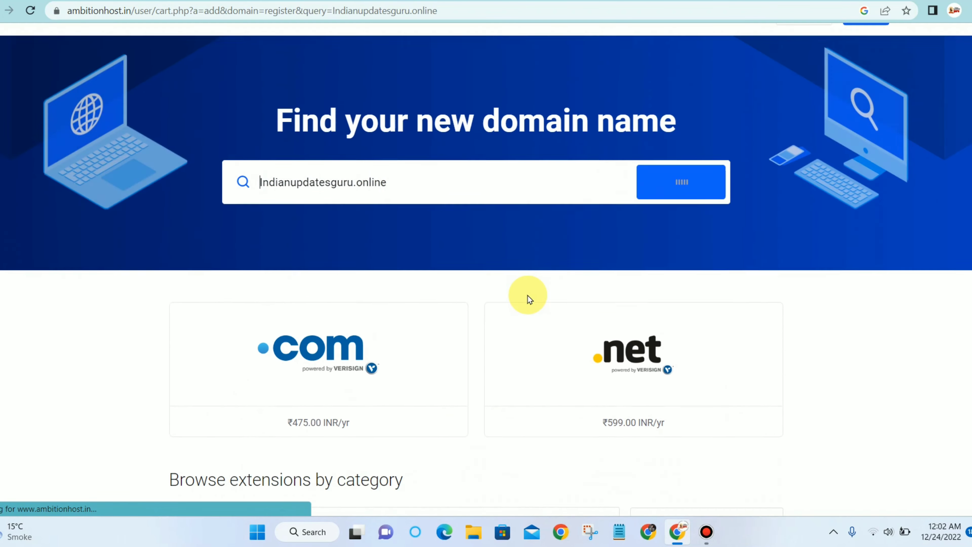
scroll(391, 301, down, 5)
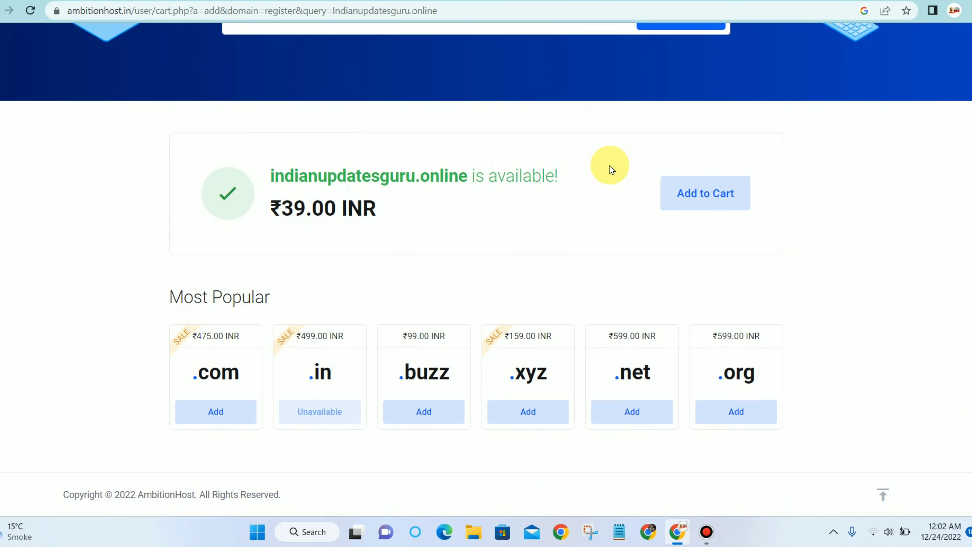
click(709, 202)
scroll(704, 205, down, 3)
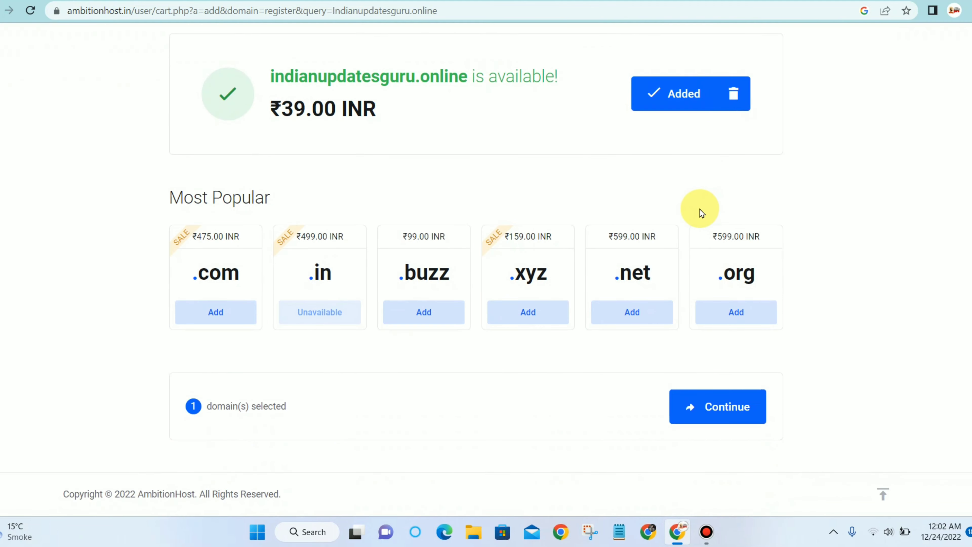
click(700, 420)
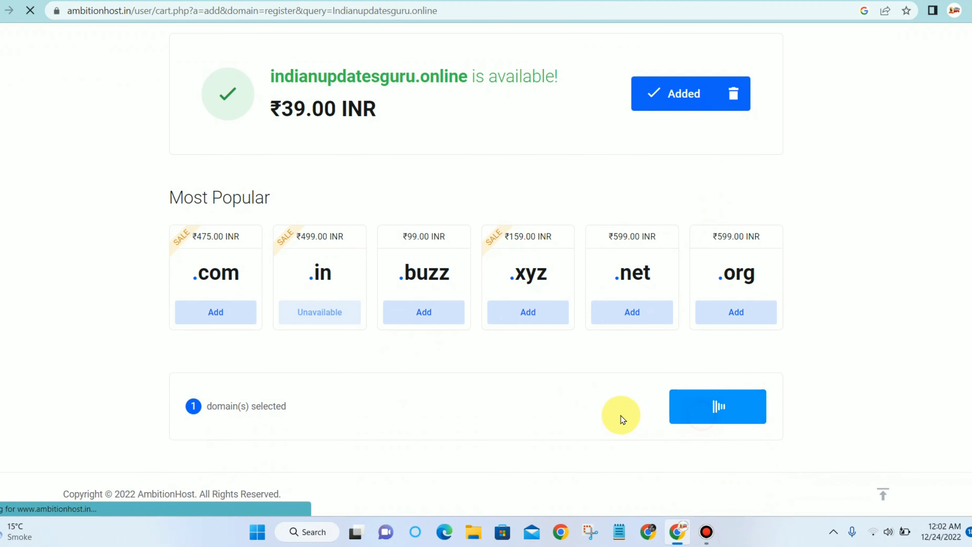
Continue past Domains Configuration, keeping nameservers ns1/ns2.webservercentre.com.
scroll(391, 244, down, 5)
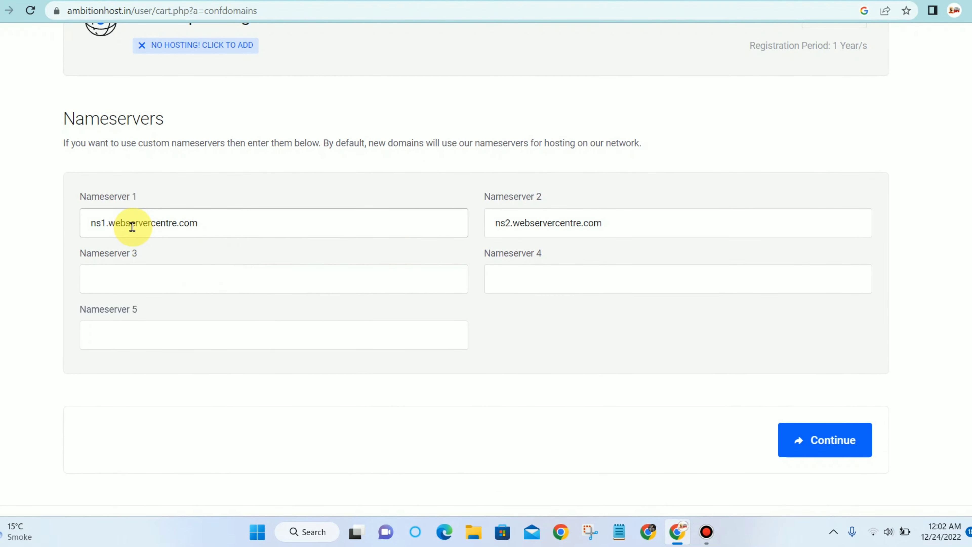
scroll(135, 223, up, 1)
scroll(162, 239, up, 4)
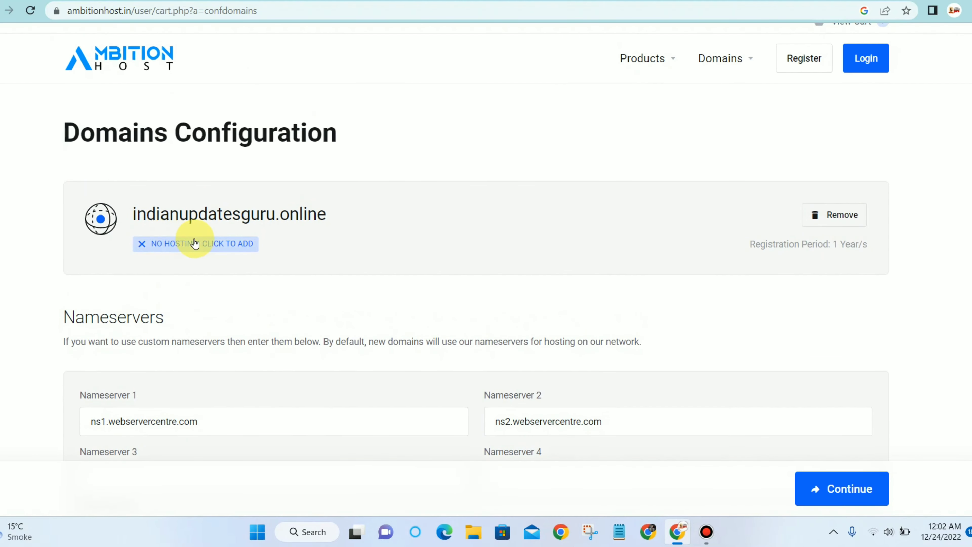
scroll(191, 240, down, 3)
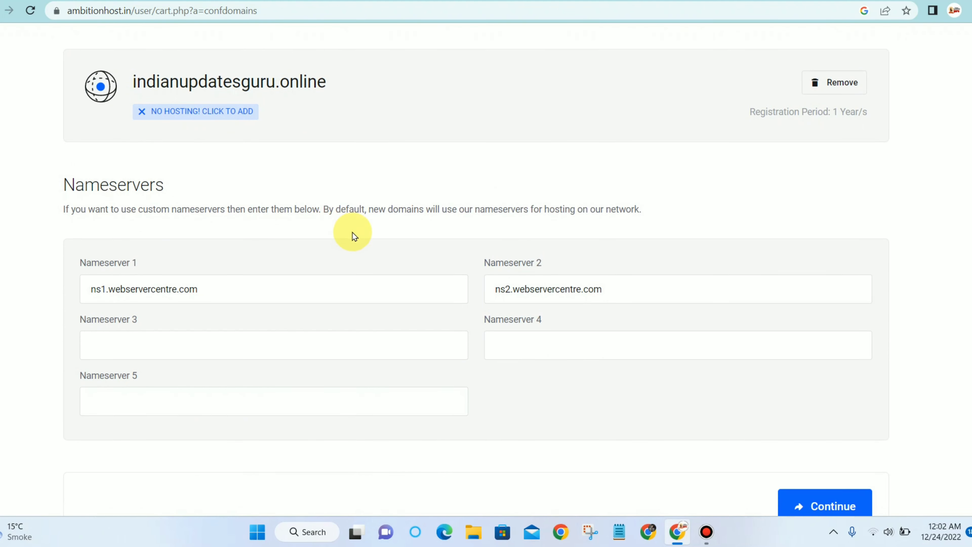
scroll(343, 226, down, 3)
click(846, 398)
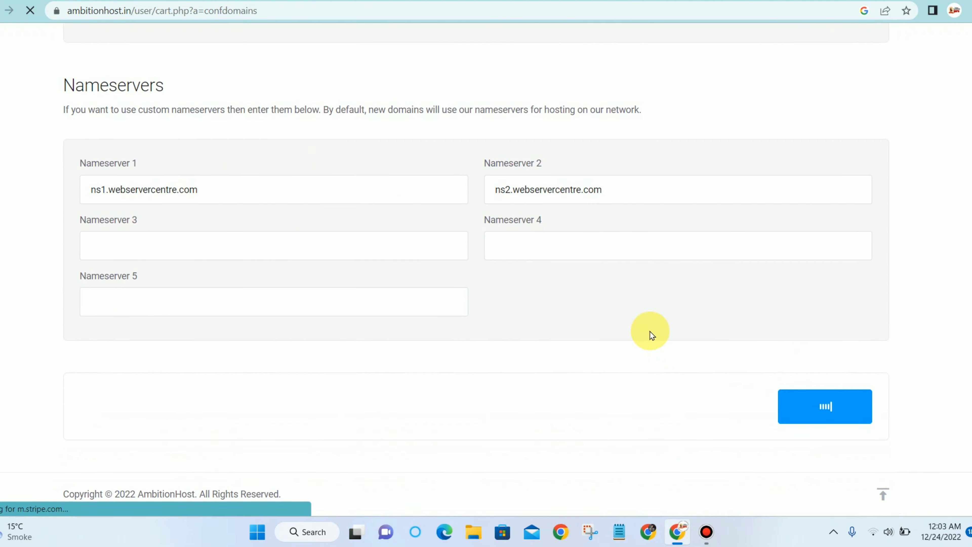
Enter the account holder's first name on the checkout form, fixing a typo.
scroll(421, 261, down, 3)
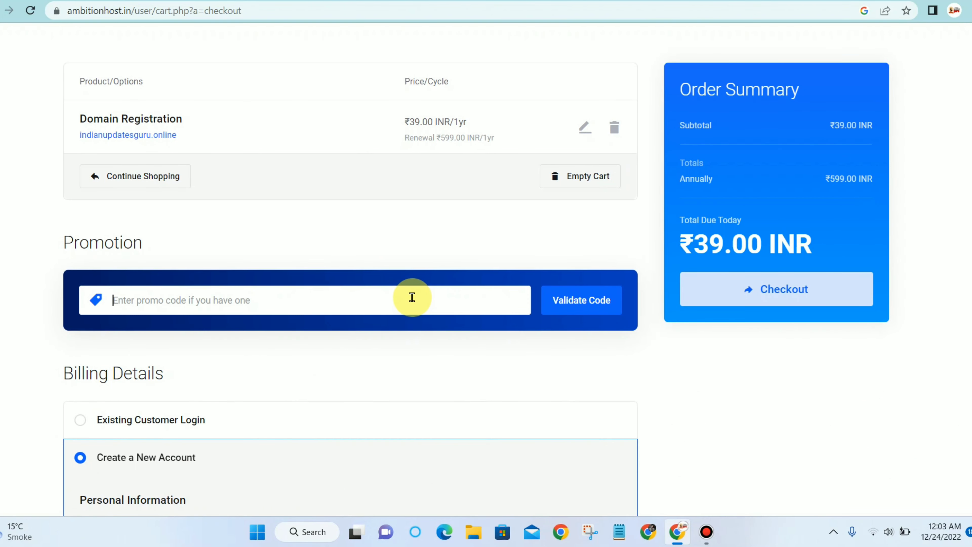
scroll(169, 369, down, 10)
scroll(175, 339, down, 15)
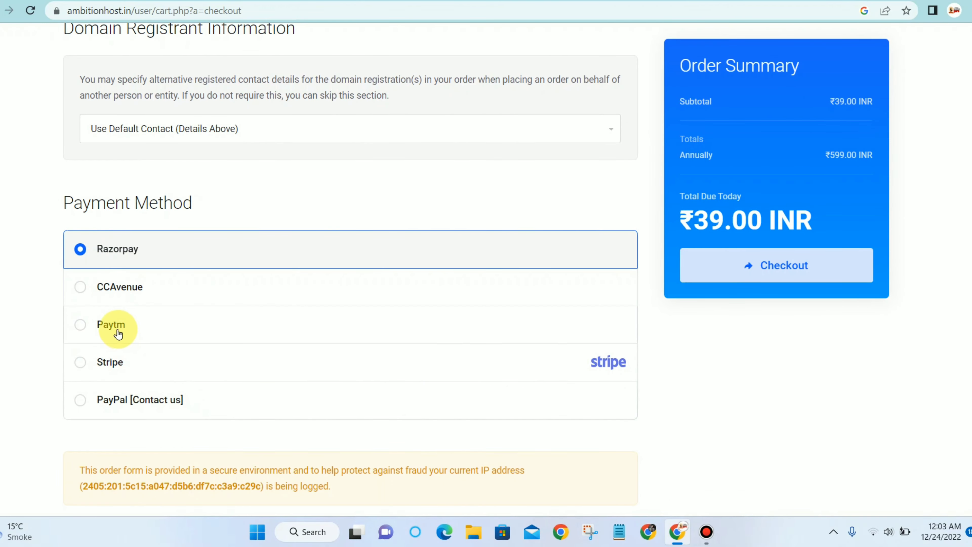
scroll(120, 325, up, 16)
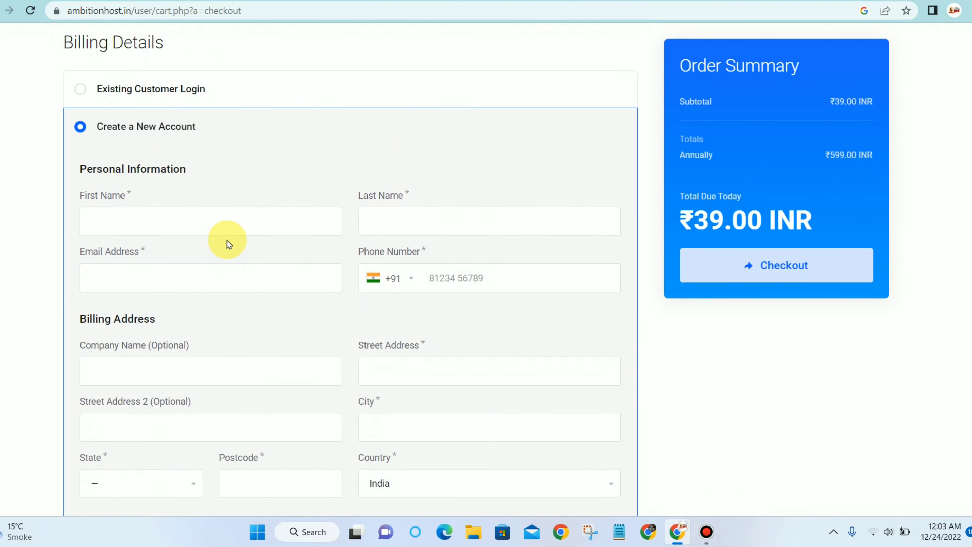
click(230, 229)
text(Nk)
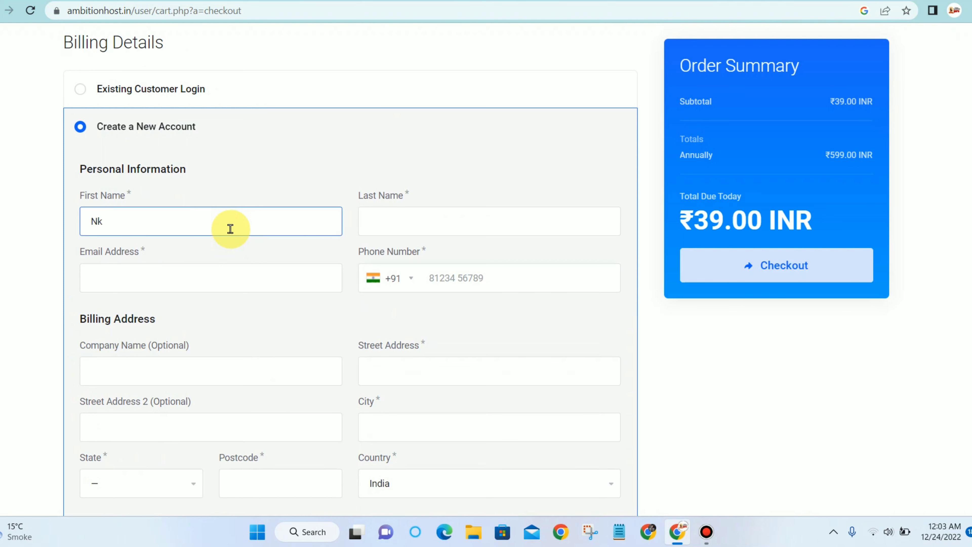
key(BackSpace)
Fill in the account holder's last name and e-mail address.
click(383, 220)
text(sai)
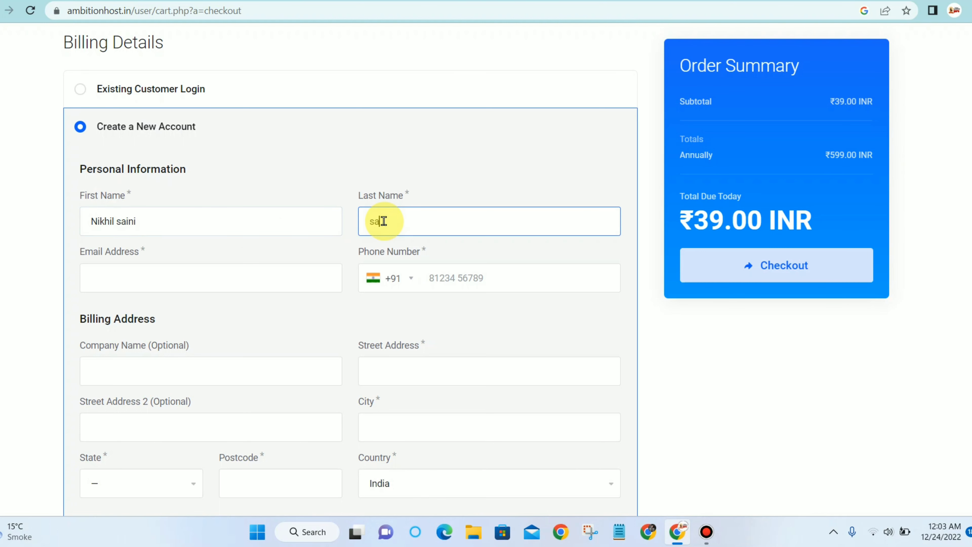
text(ni)
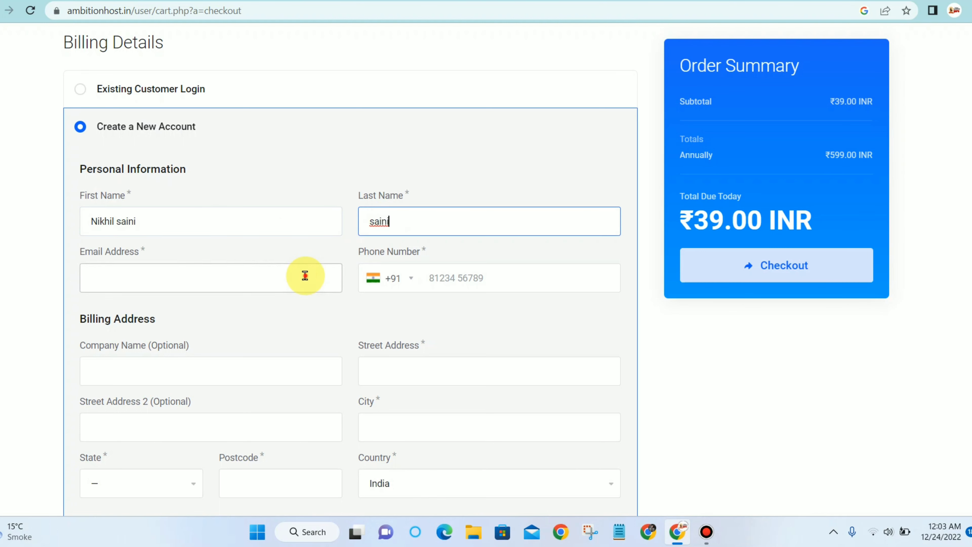
click(305, 275)
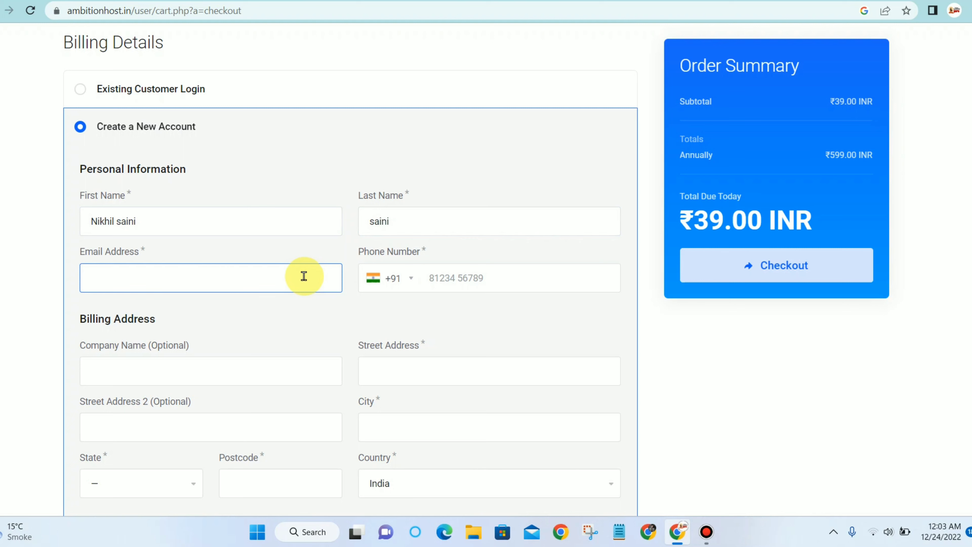
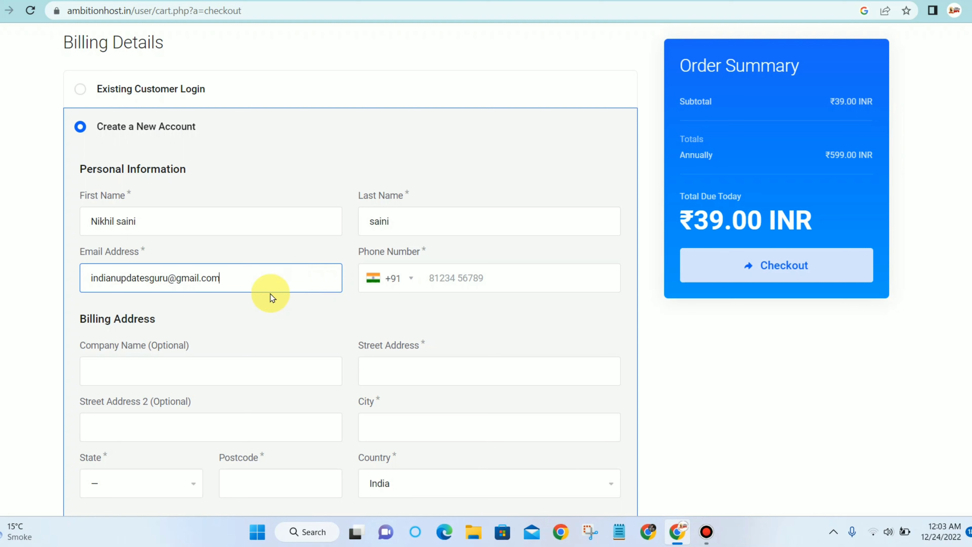
Fill in the phone number, the suggested company name and the street address.
click(413, 282)
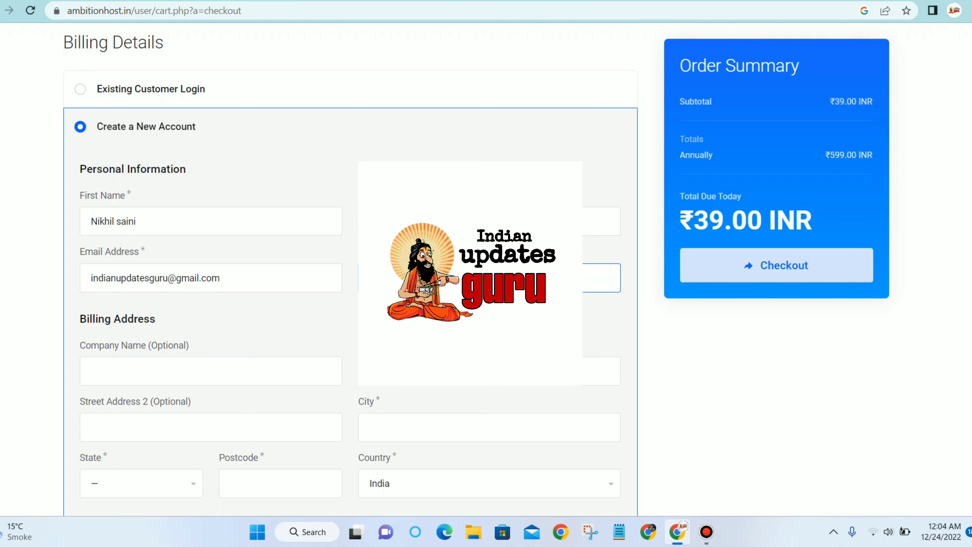
scroll(276, 306, down, 2)
click(277, 310)
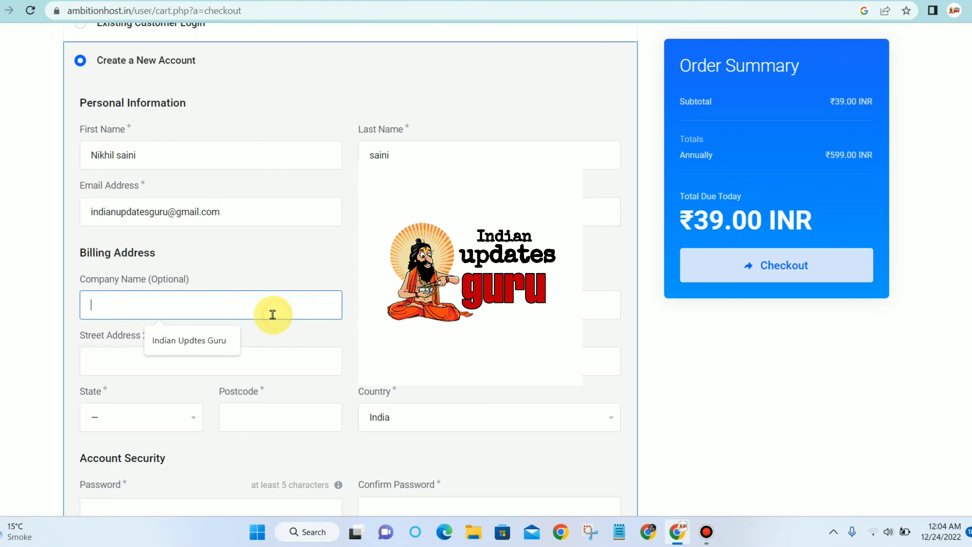
click(202, 340)
click(416, 292)
text(jaipur)
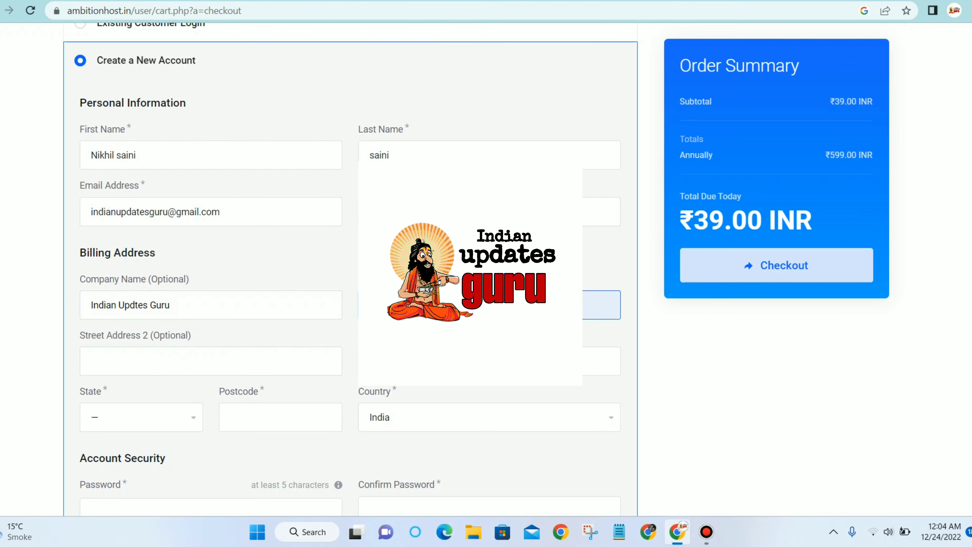
Enter the second address line and accept the suggested city.
scroll(191, 271, down, 3)
click(193, 228)
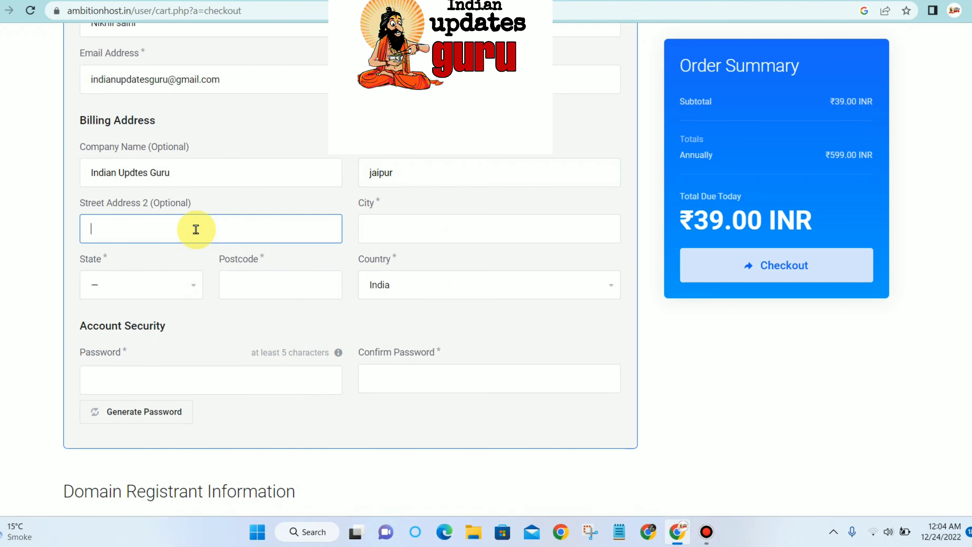
text(Rajsthan)
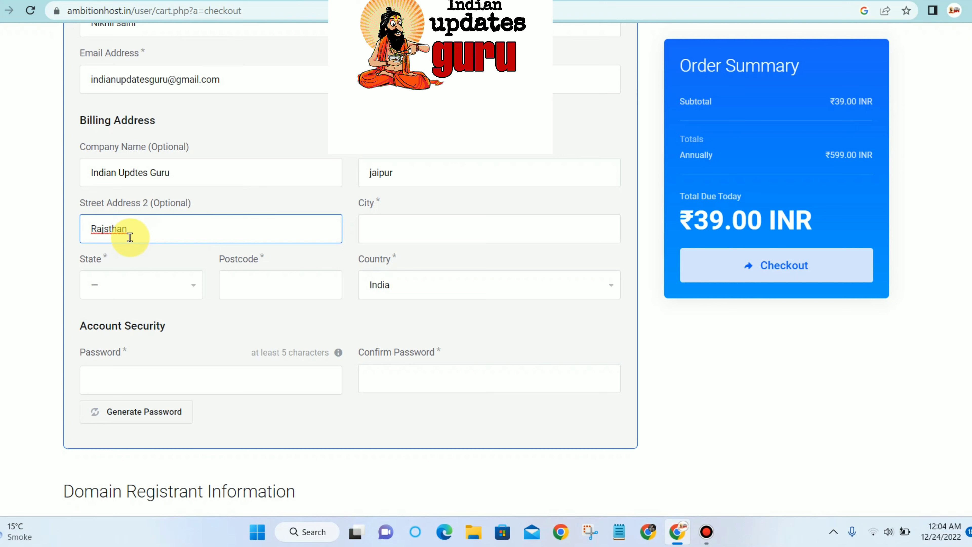
key(BackSpace)
key(BackSpace)
key(BackSpace)
key(BackSpace)
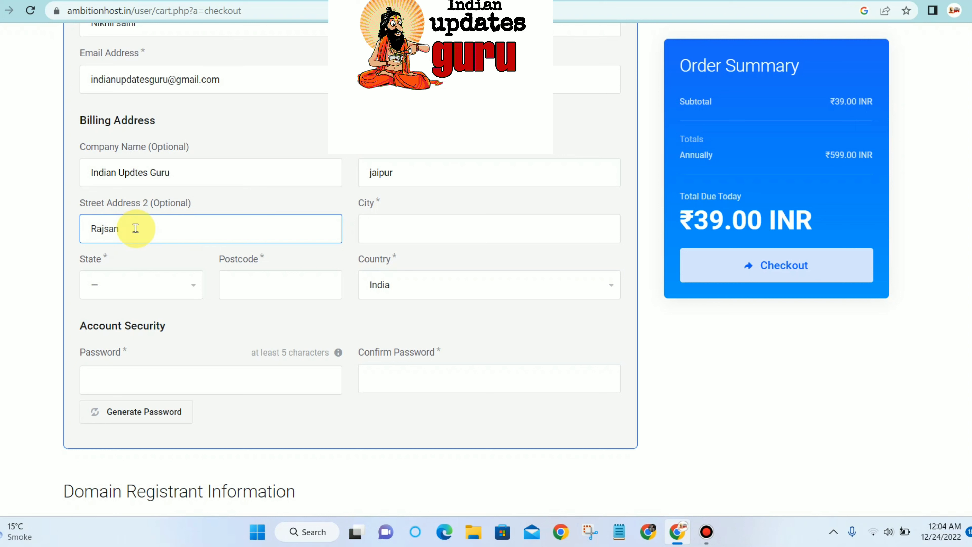
text(jastha)
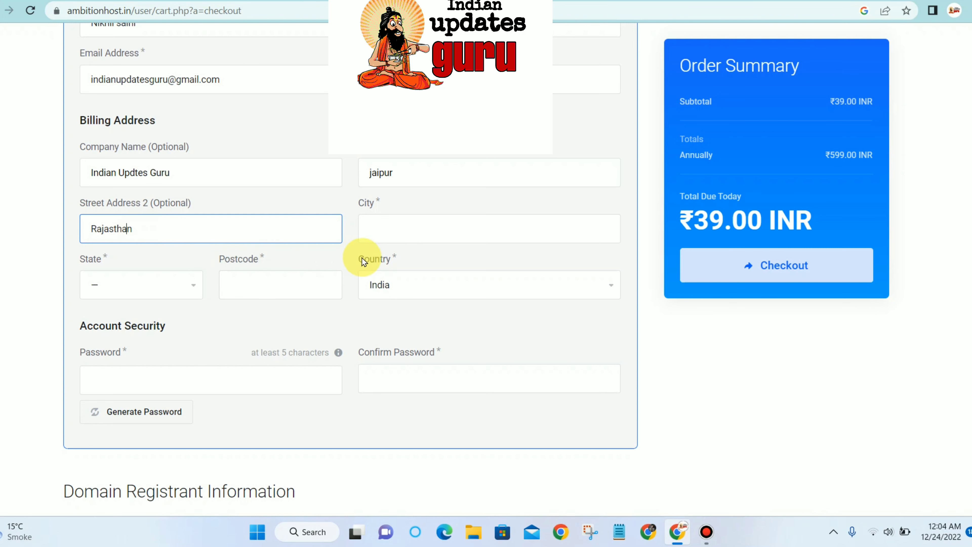
click(402, 225)
click(436, 260)
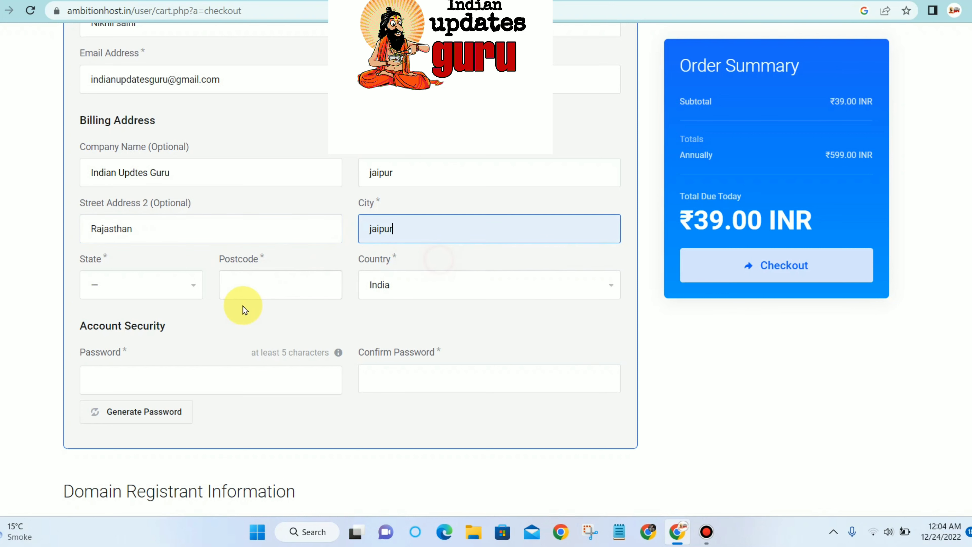
Choose the billing state from the list and accept the suggested postcode.
click(140, 286)
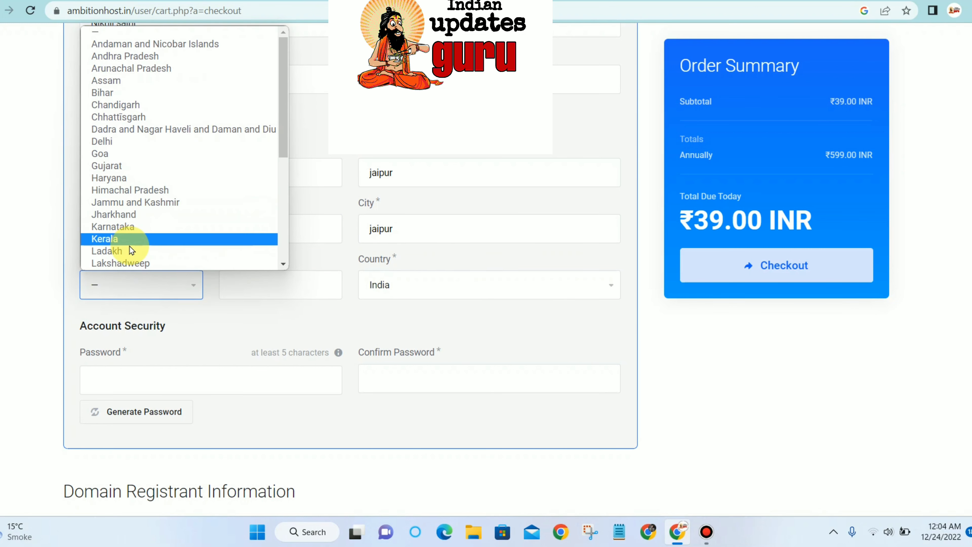
key(r)
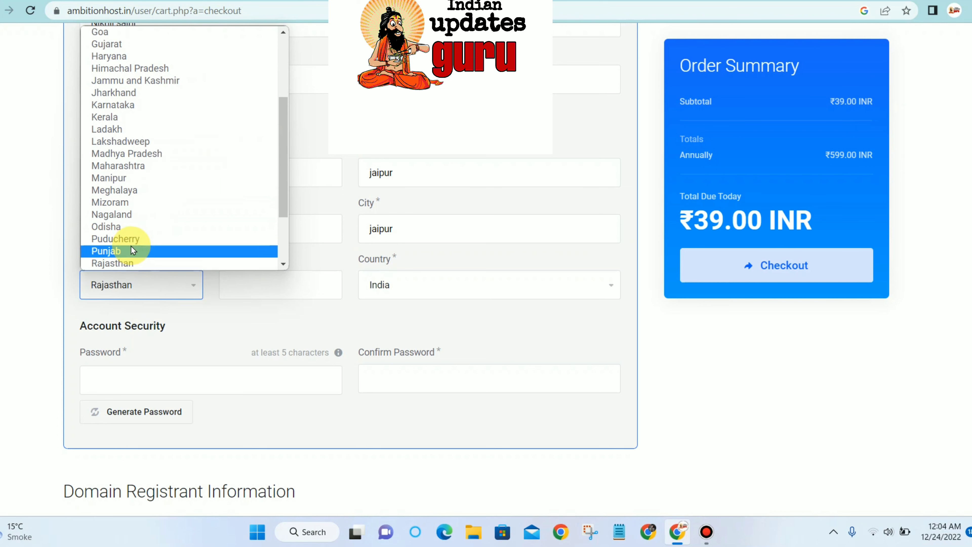
click(141, 264)
click(258, 294)
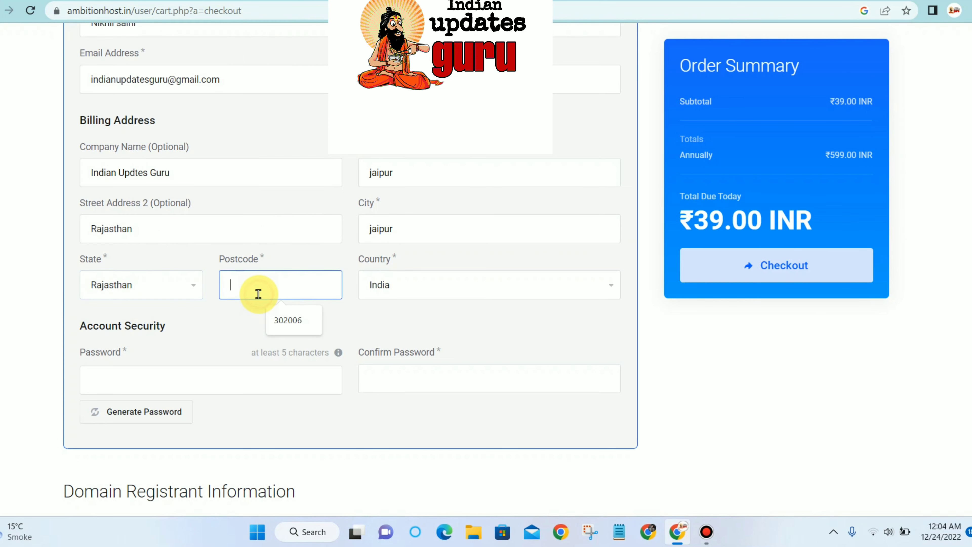
click(278, 321)
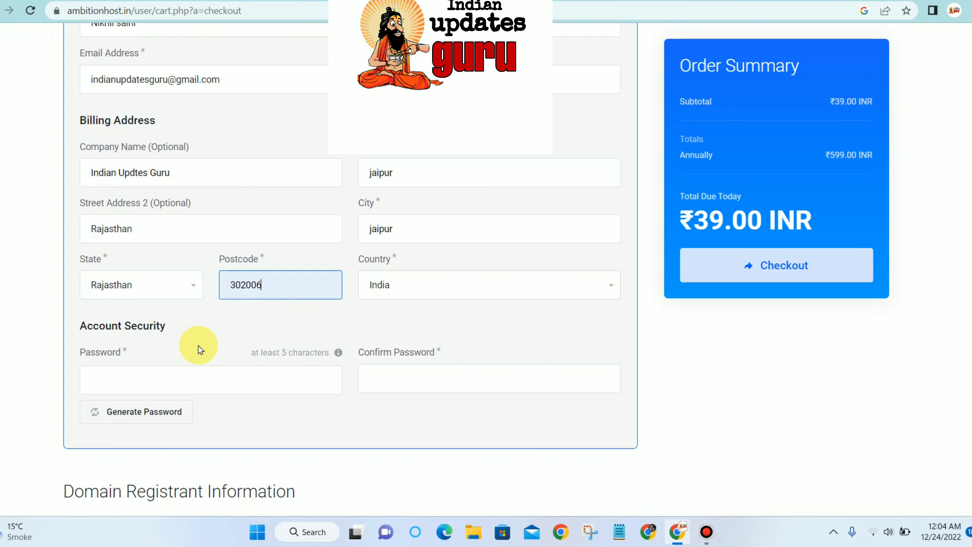
Set the account password and begin confirming it.
click(170, 390)
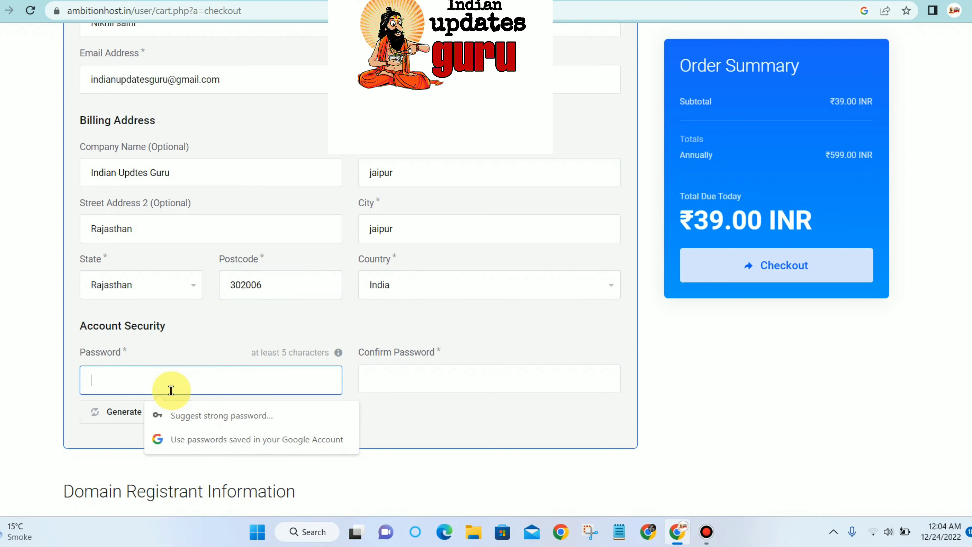
text(•••••••••••)
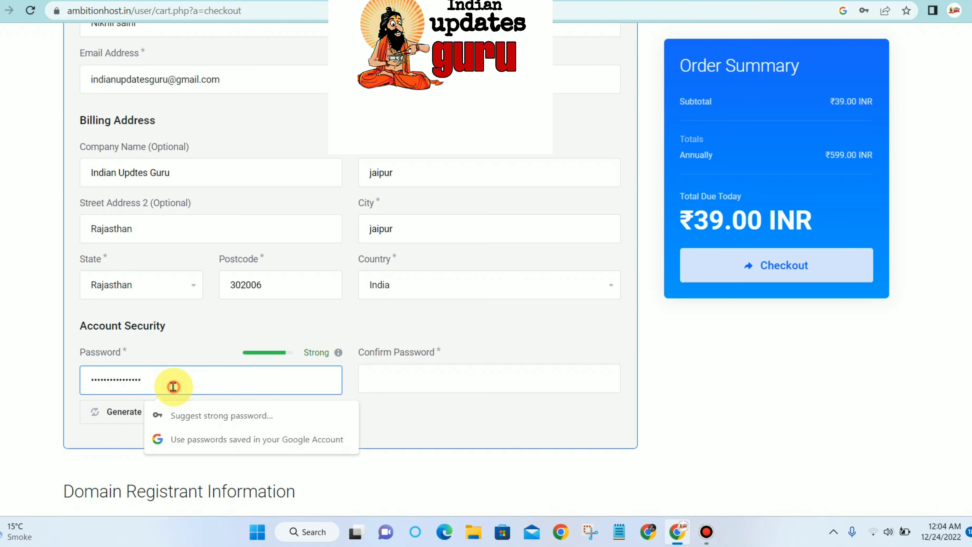
double_click(172, 390)
right_click(171, 390)
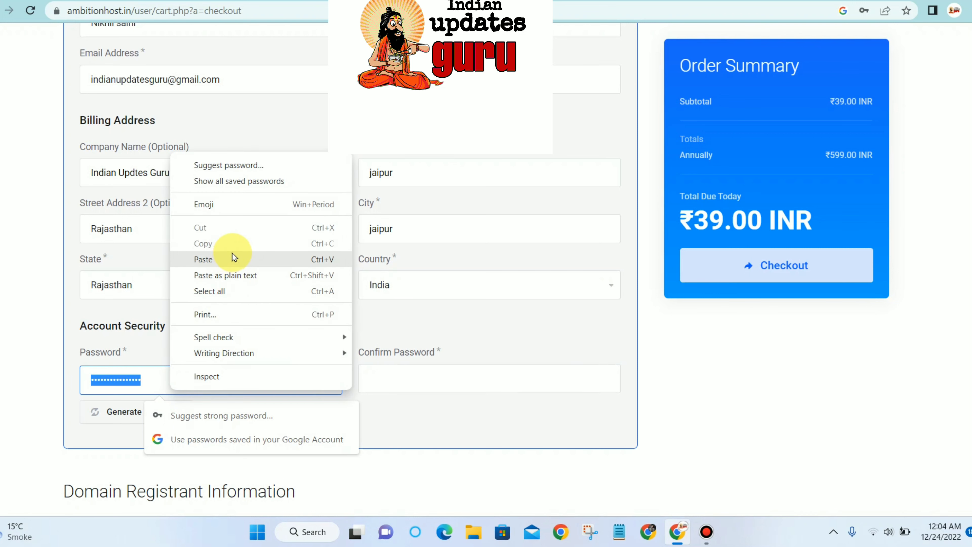
click(426, 376)
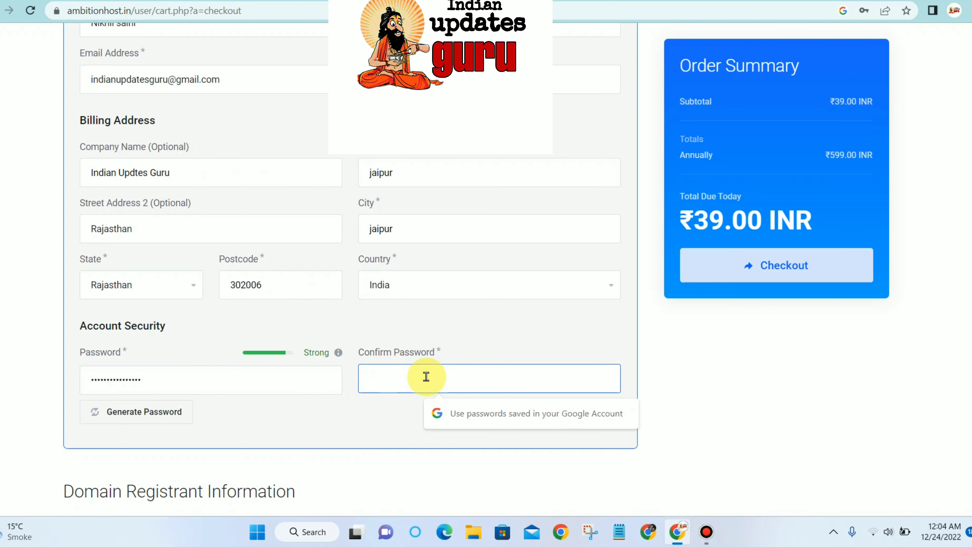
text(••••)
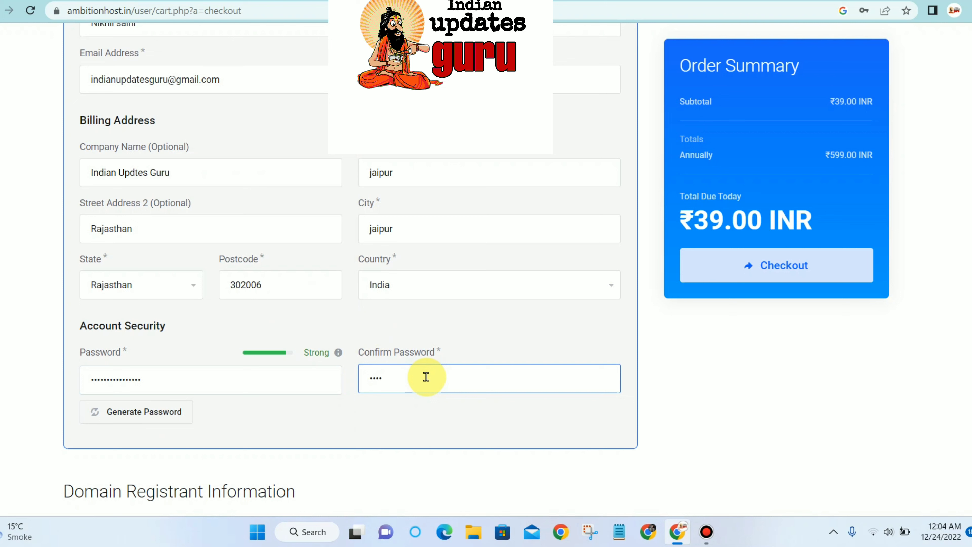
text(••••••)
Finish the password confirmation and choose Paytm as the payment method.
text(••••)
scroll(426, 376, down, 10)
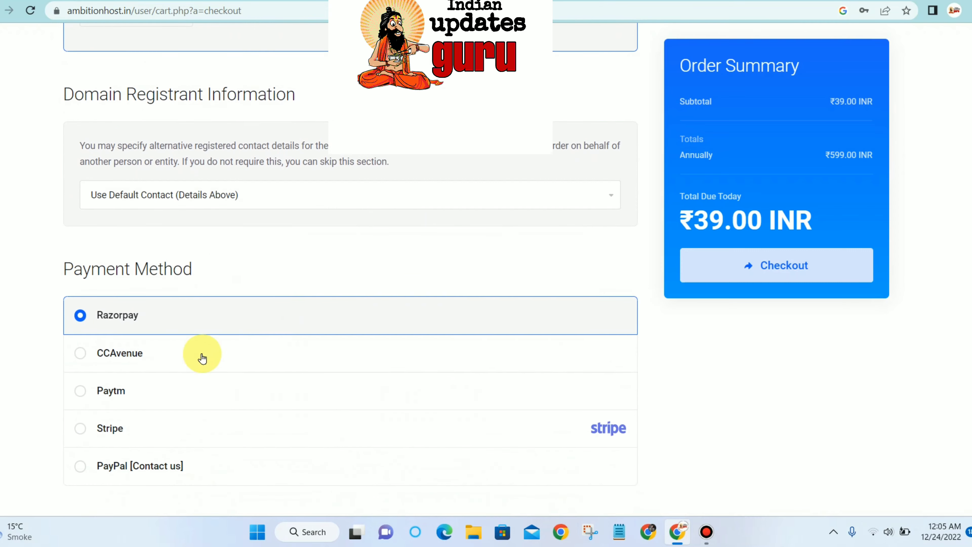
click(110, 397)
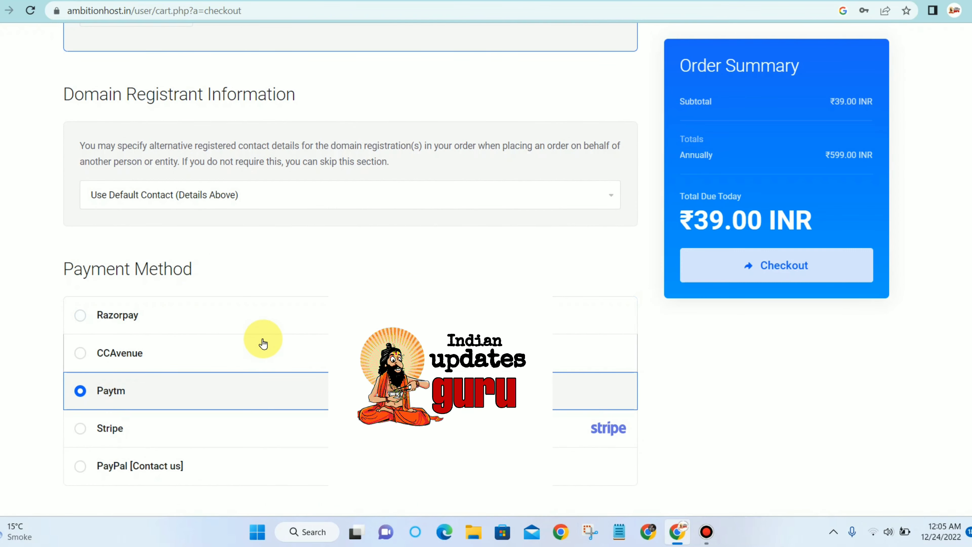
Validate promo code HIVECORP9 to cut the total due to ₹9.00 INR.
scroll(322, 312, up, 20)
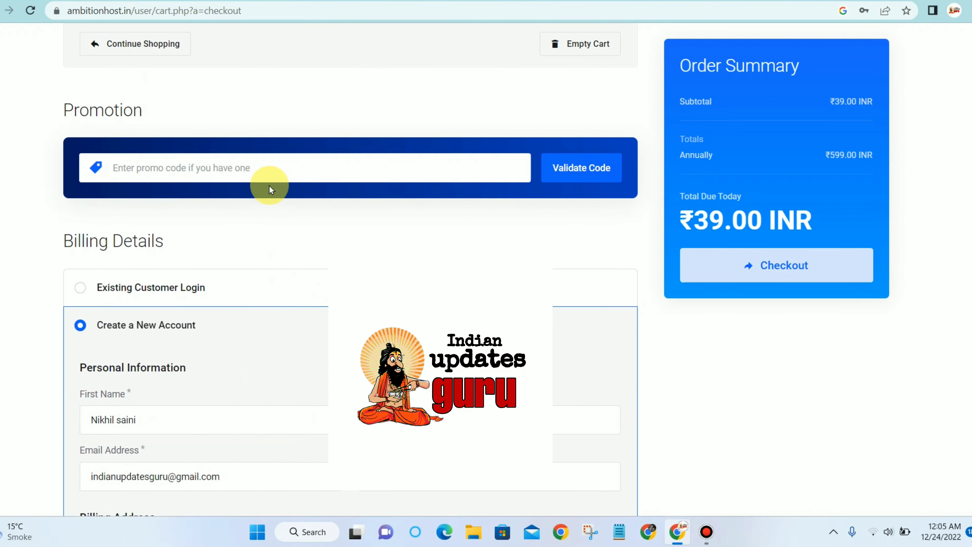
click(270, 169)
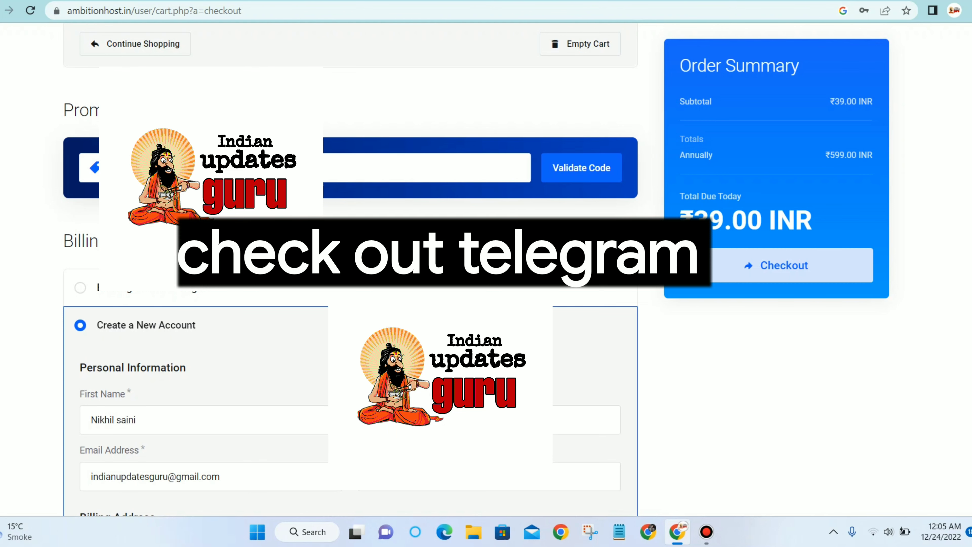
click(593, 171)
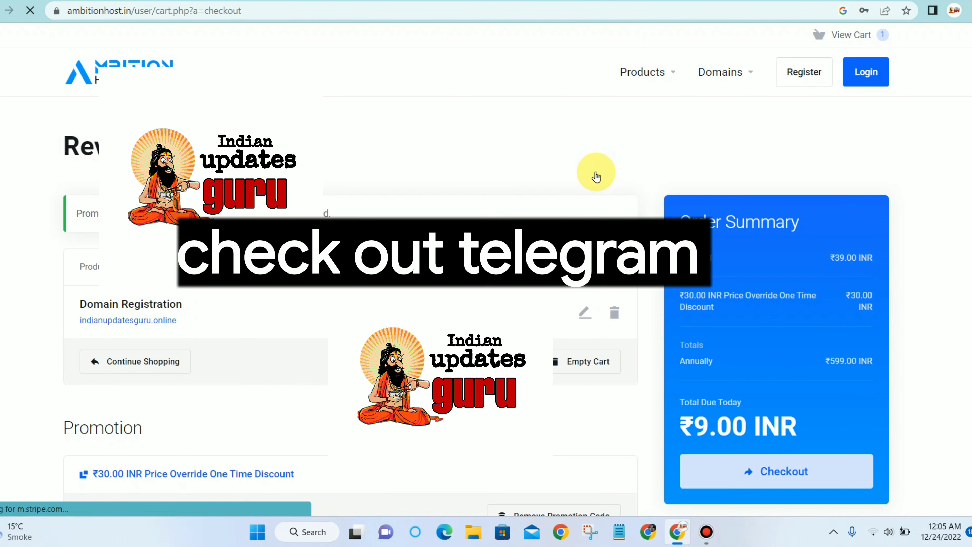
Submit the order and review errors for missing name, address, email, phone and password.
scroll(595, 192, down, 5)
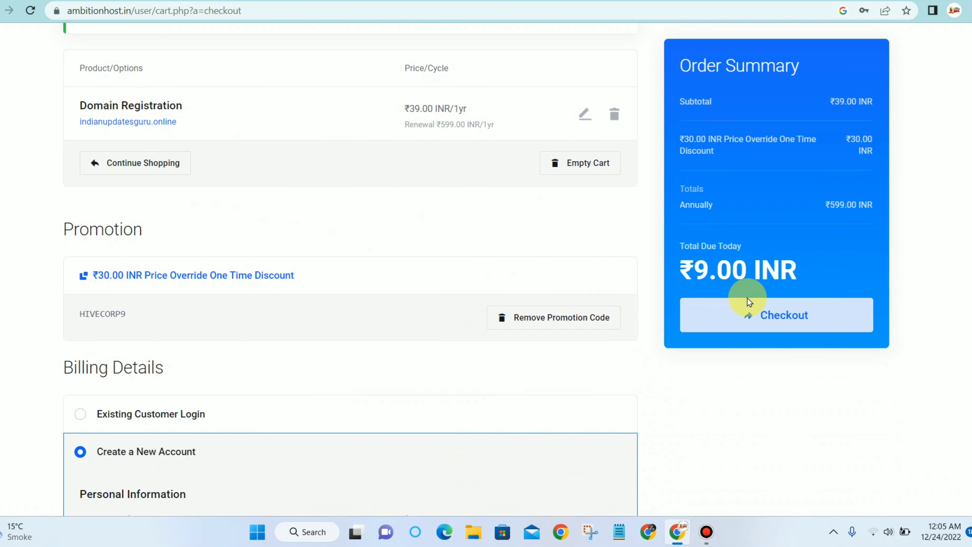
click(758, 317)
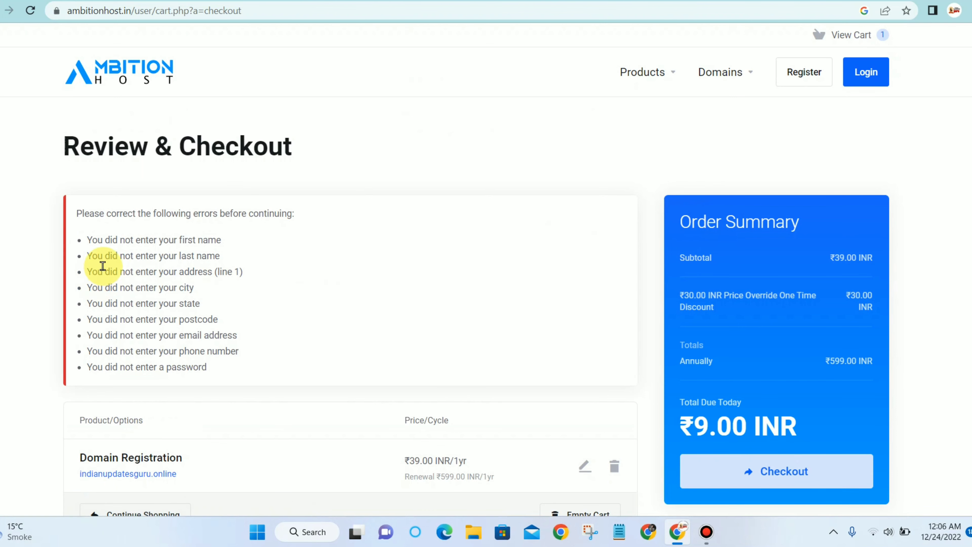
scroll(184, 245, down, 10)
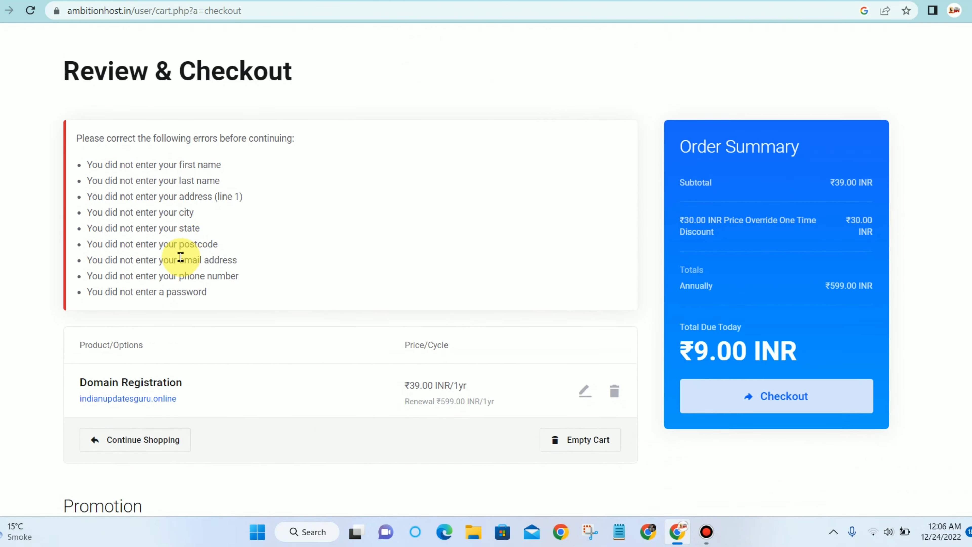
scroll(287, 250, down, 5)
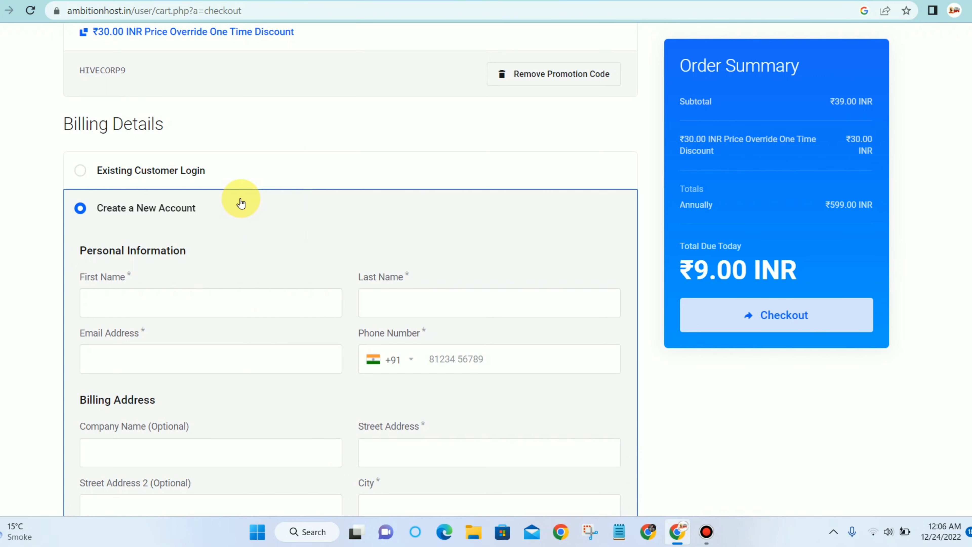
scroll(237, 203, up, 5)
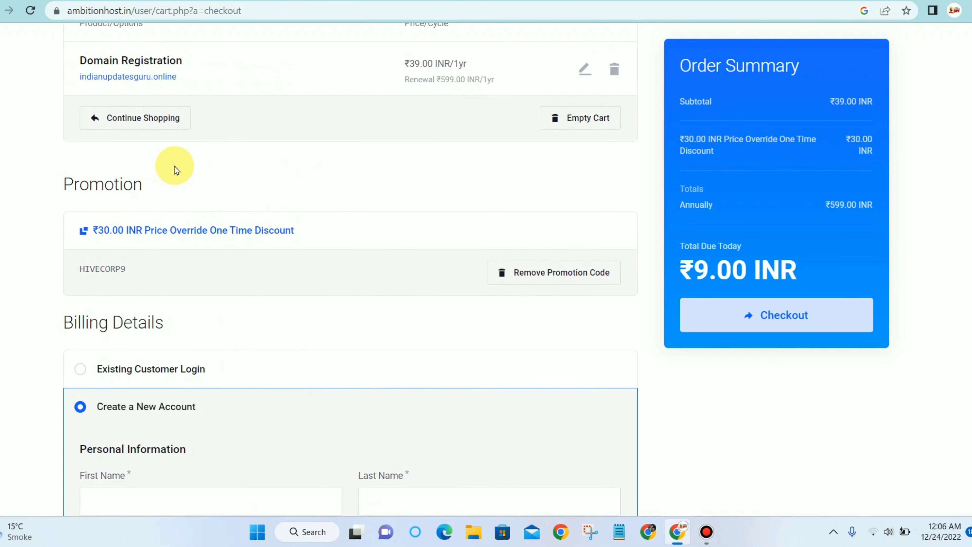
scroll(248, 176, down, 5)
scroll(215, 230, down, 3)
Re-enter the account holder's full name in First Name, correcting the casing.
click(239, 161)
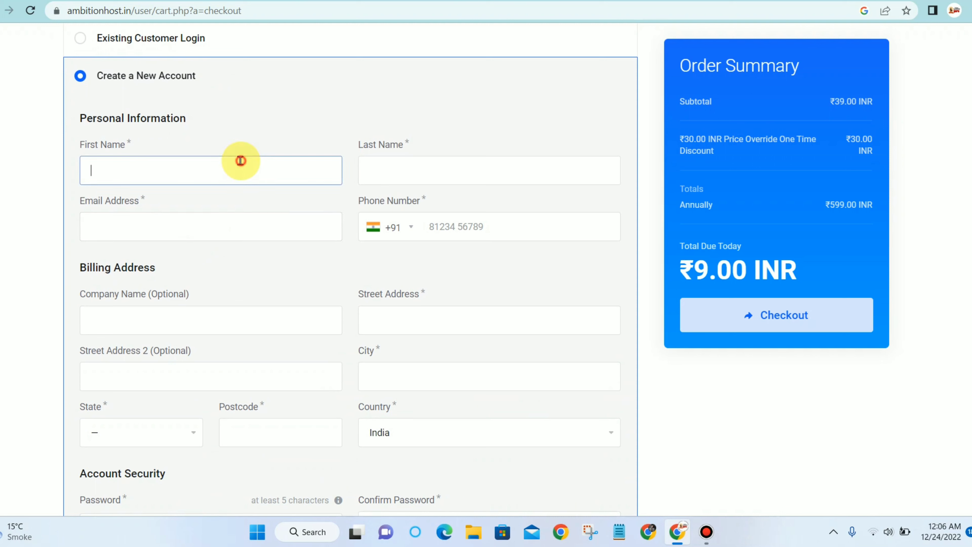
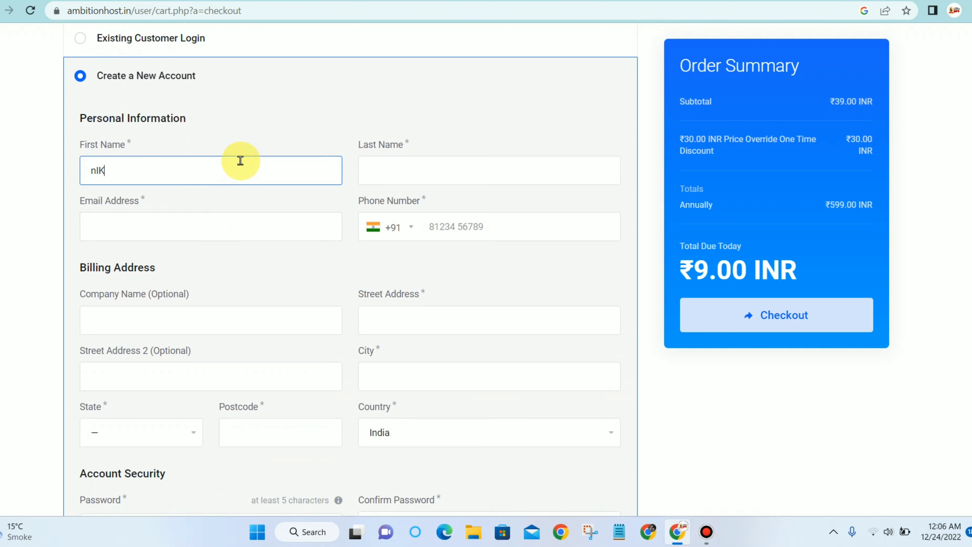
key(BackSpace)
key(BackSpace)
key(BackSpace)
key(BackSpace)
key(BackSpace)
key(BackSpace)
key(BackSpace)
key(BackSpace)
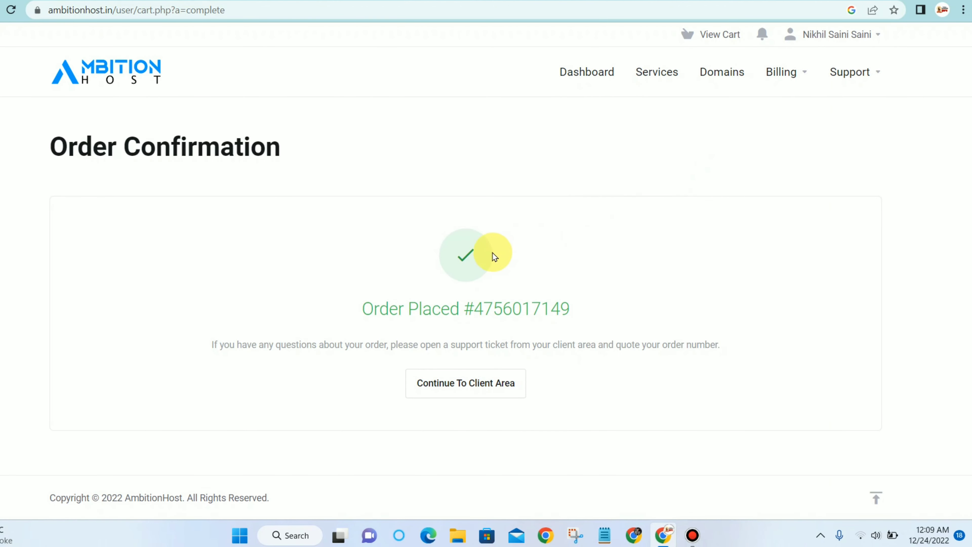
Go to the client area and list domains, showing indianupdatesguru.online as Processing.
click(497, 375)
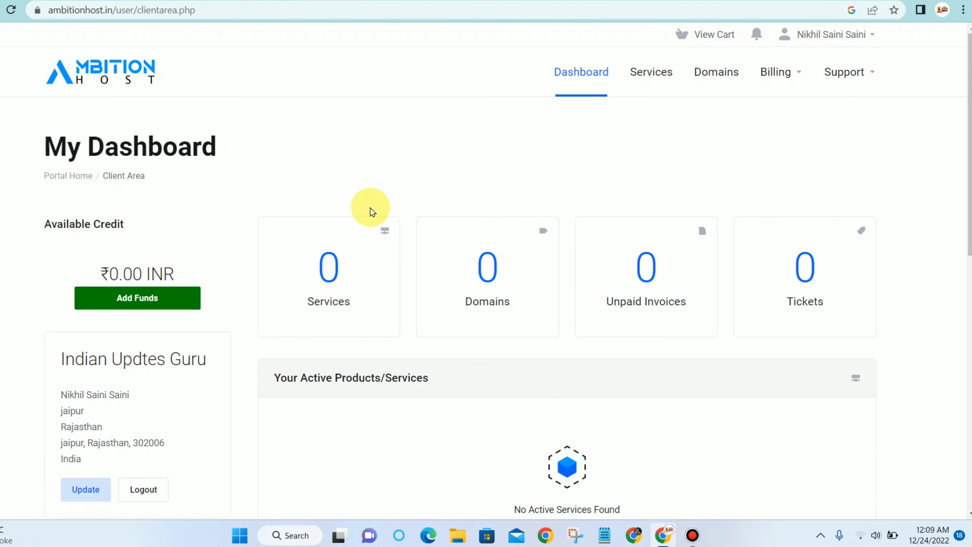
scroll(330, 244, down, 7)
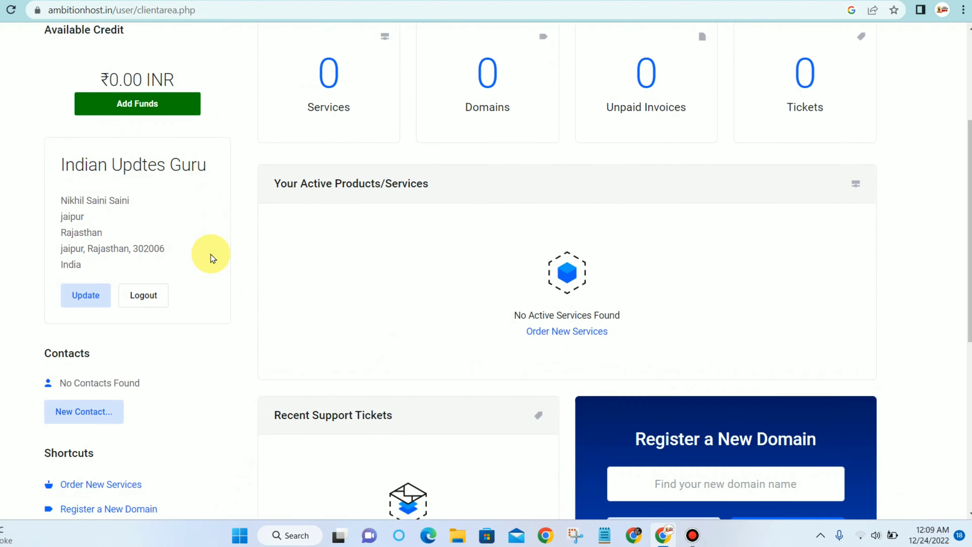
scroll(175, 249, down, 3)
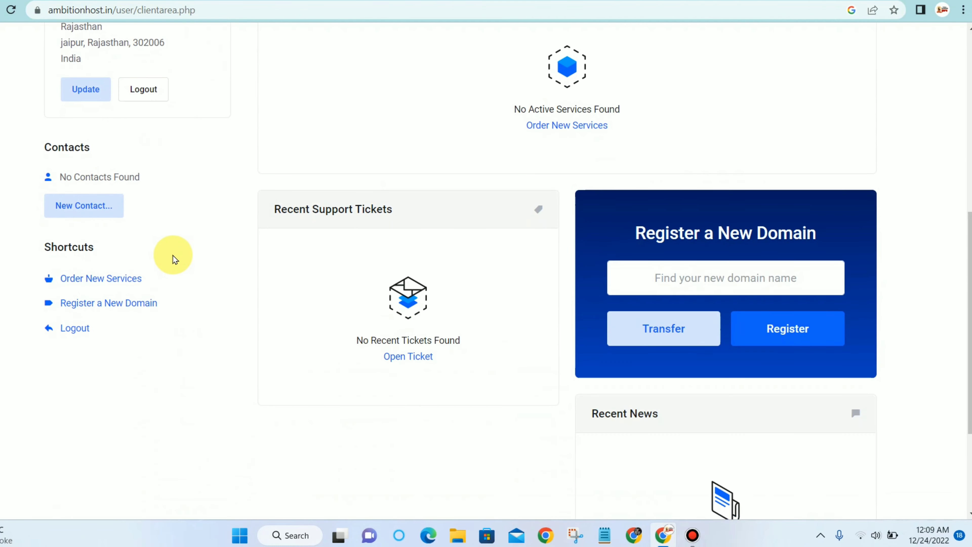
scroll(213, 271, up, 2)
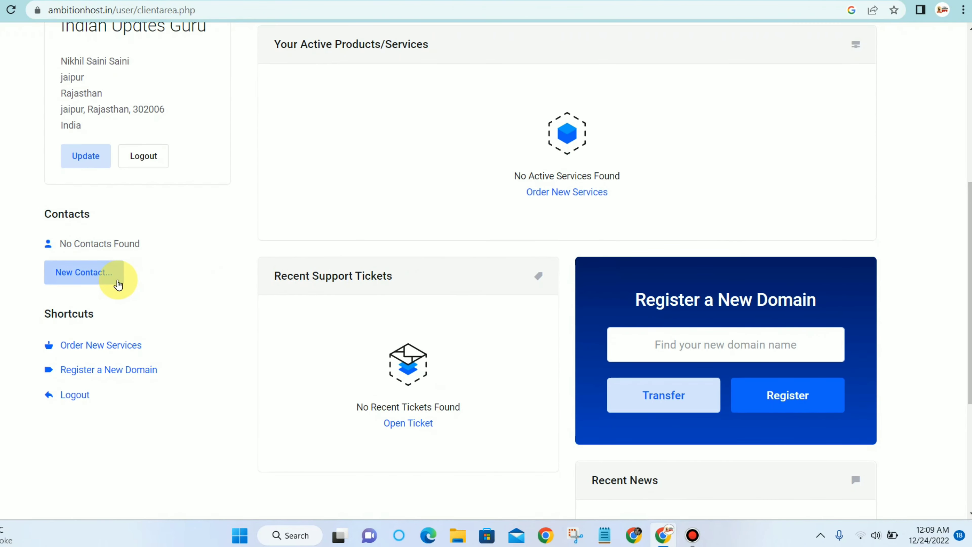
scroll(431, 299, up, 3)
scroll(432, 300, up, 4)
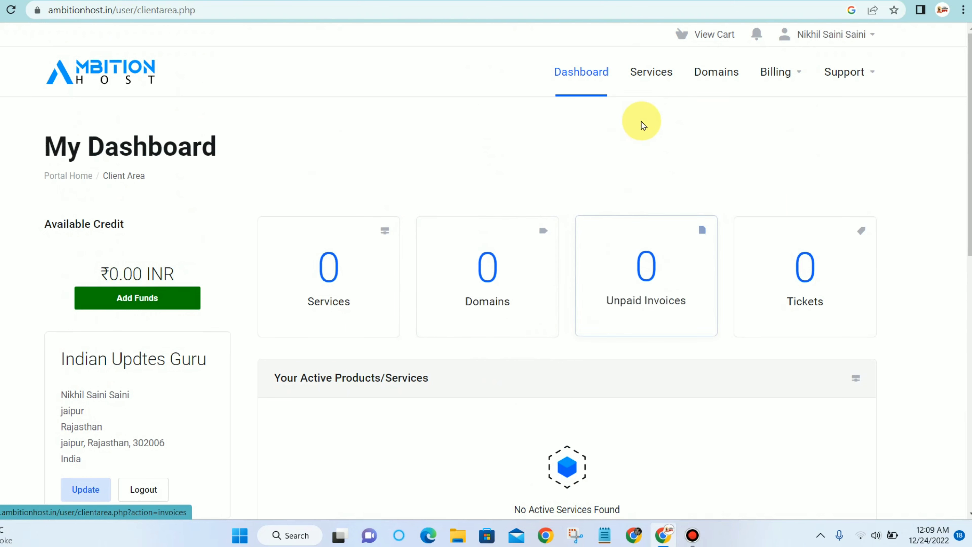
click(711, 72)
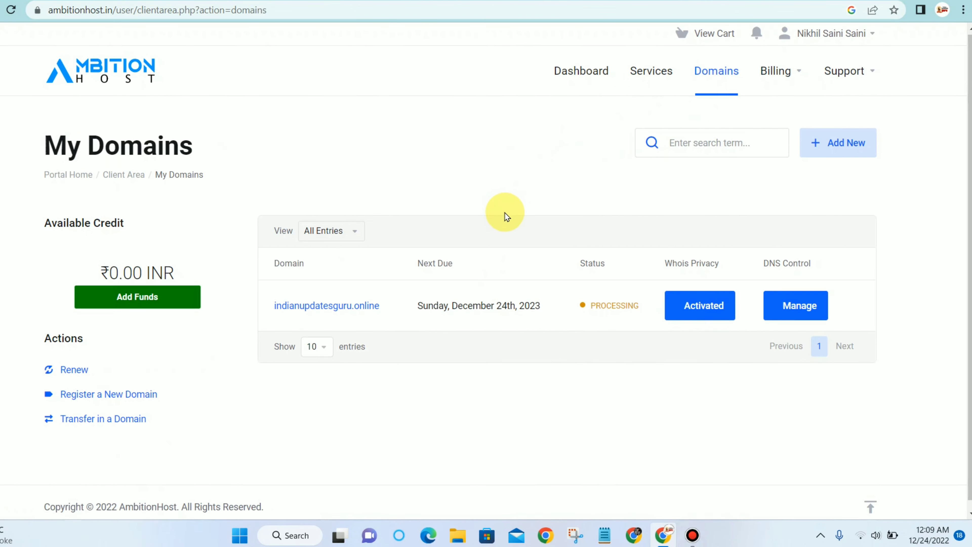
scroll(405, 260, down, 1)
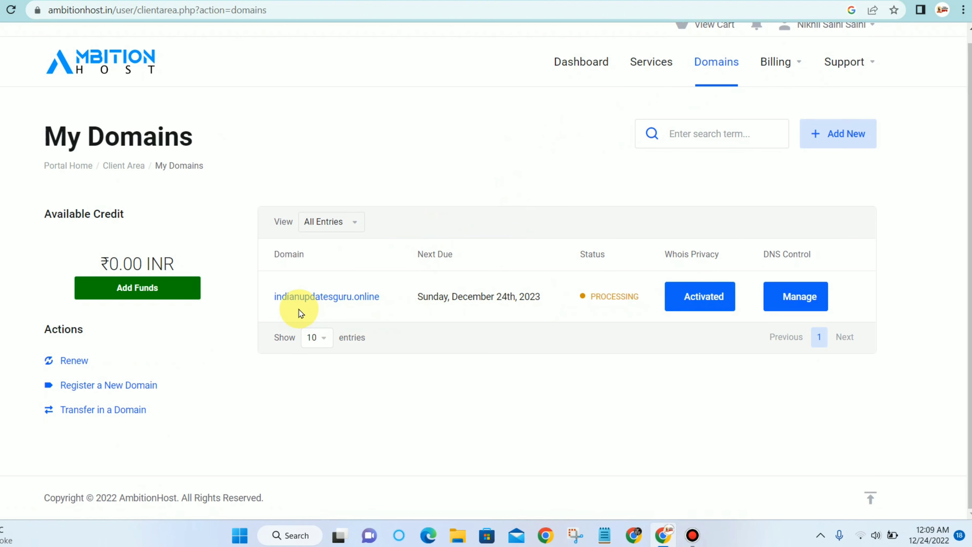
Open the Nameservers settings for indianupdatesguru.online.
click(796, 303)
scroll(634, 322, down, 5)
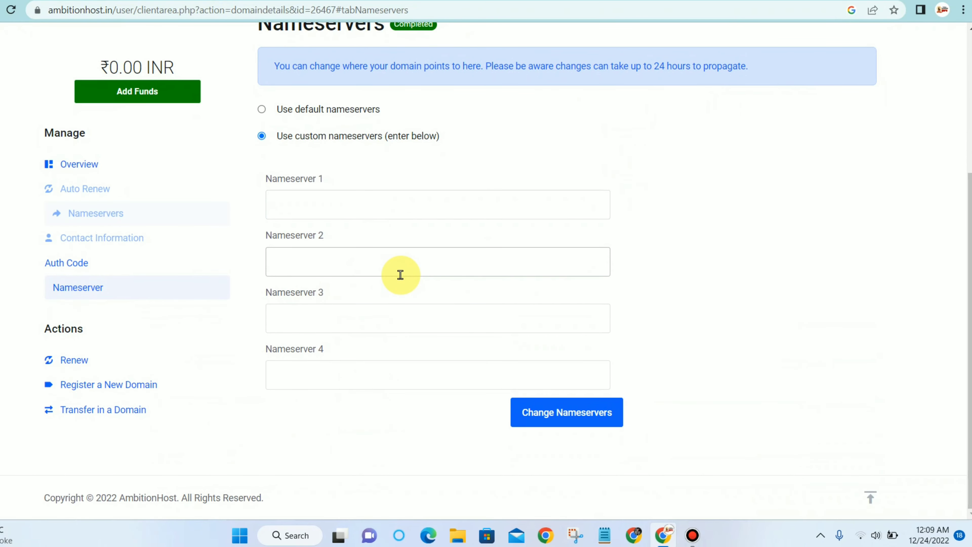
scroll(399, 280, up, 3)
scroll(402, 286, down, 3)
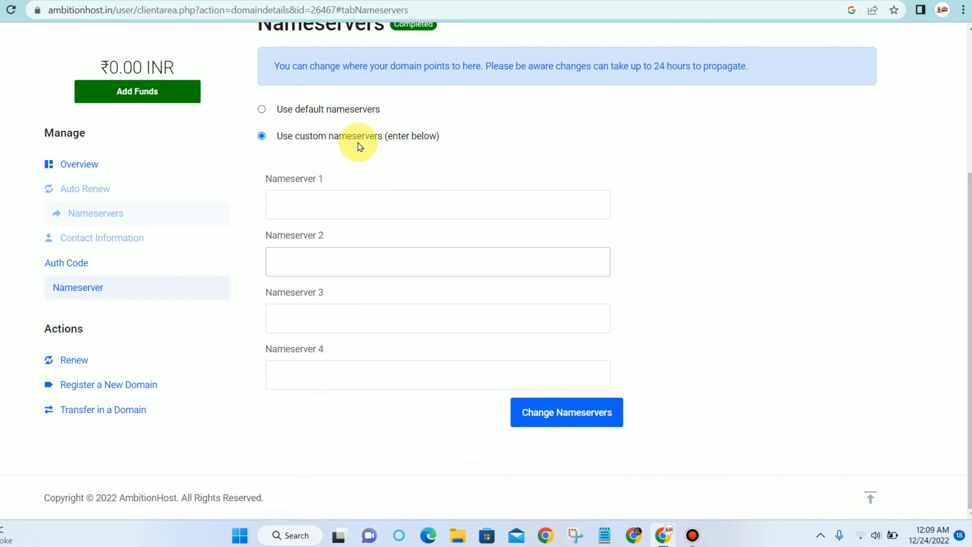
Switch between the nameserver page and the YouTube channel, ending on YouTube.
key(ctrl+Tab)
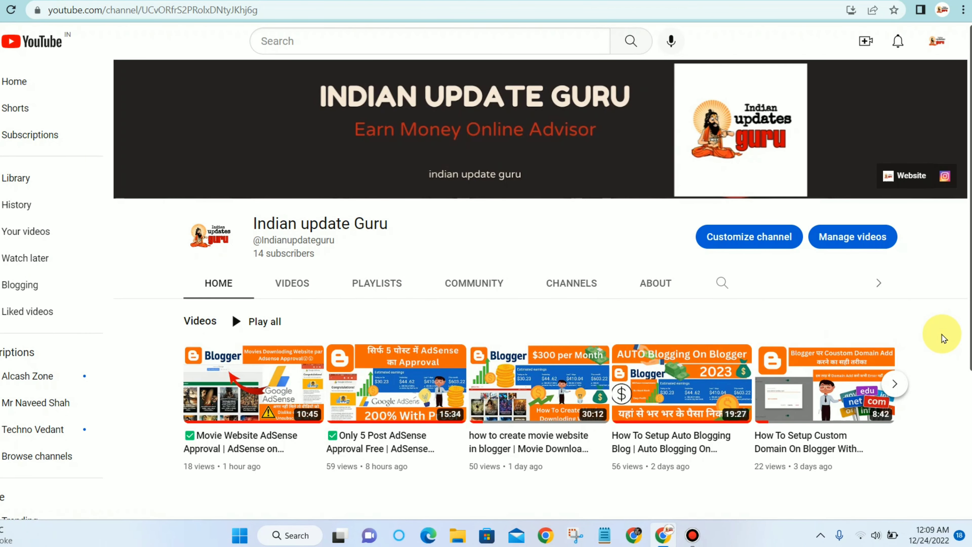
key(ctrl+Tab)
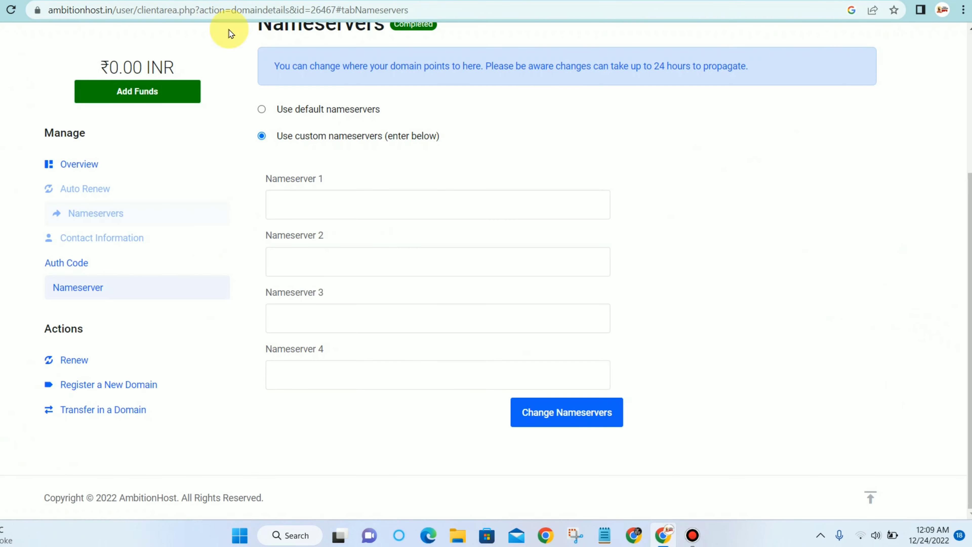
scroll(444, 252, up, 5)
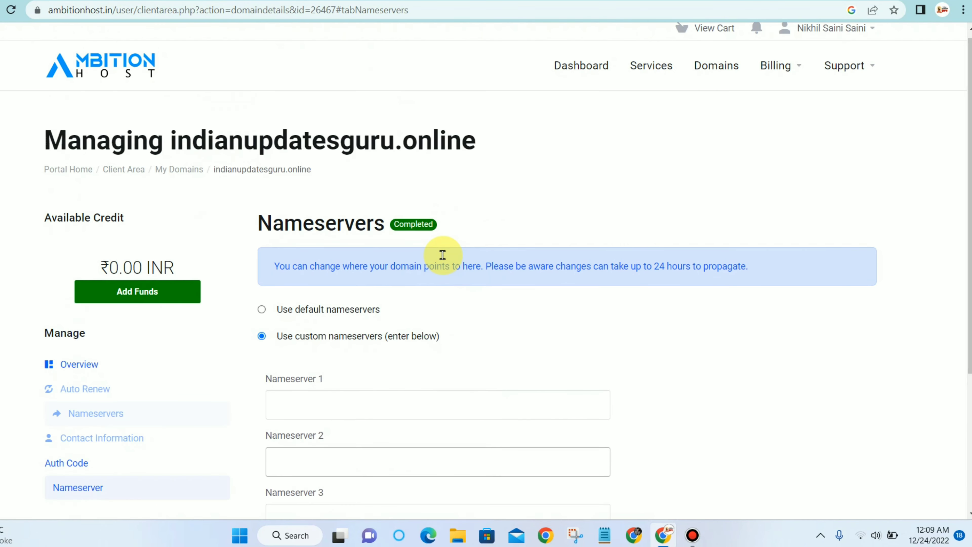
scroll(377, 257, down, 3)
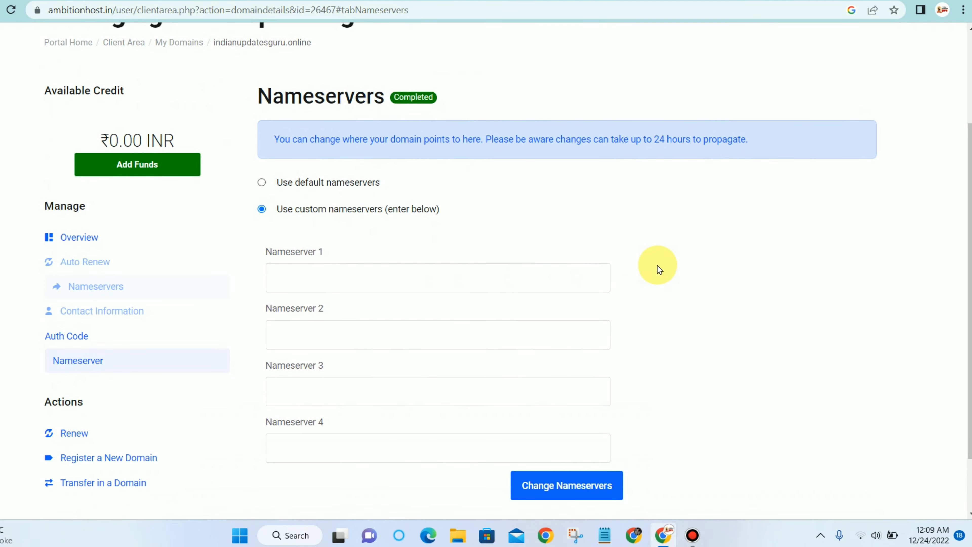
click(75, 1)
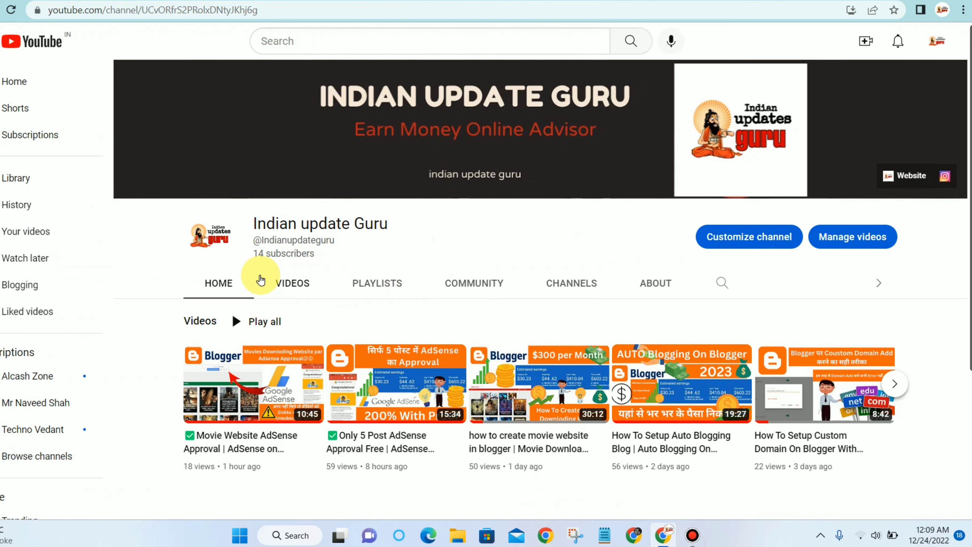
scroll(274, 275, down, 2)
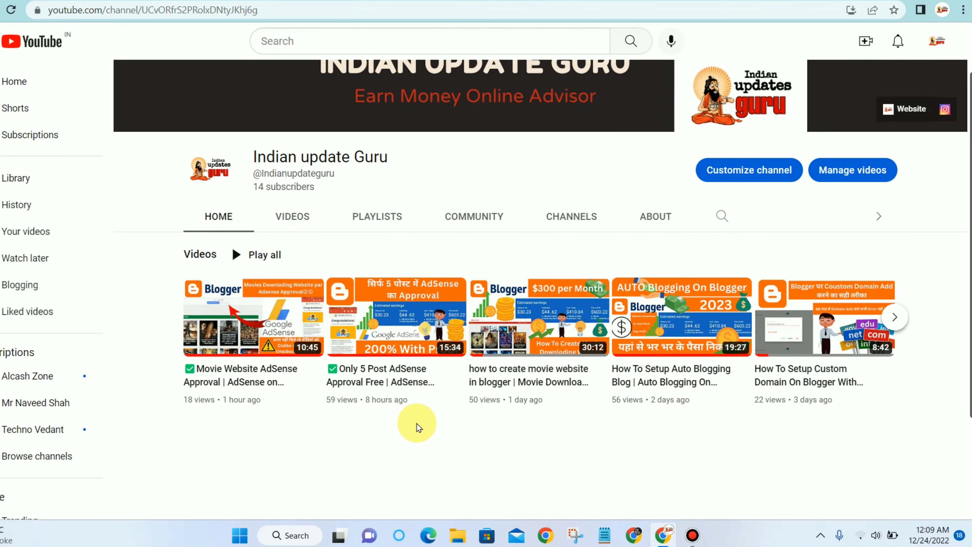